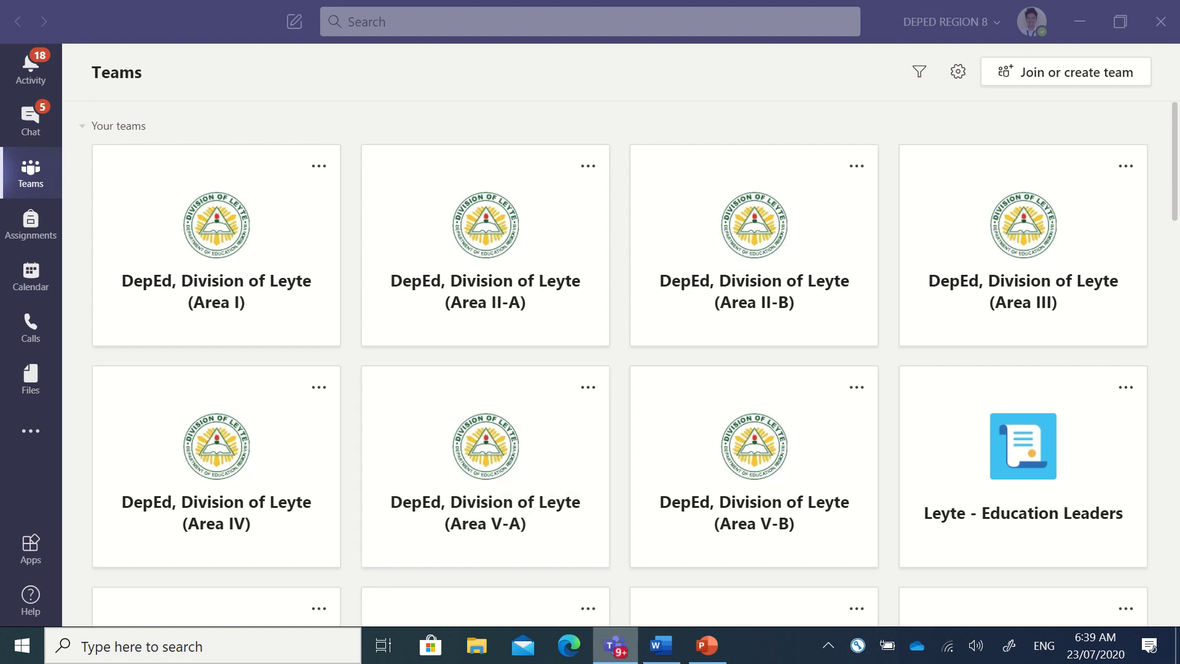
- Review the webinar announcement's schedule and details in the Word document, returning to Microsoft Teams
click(656, 650)
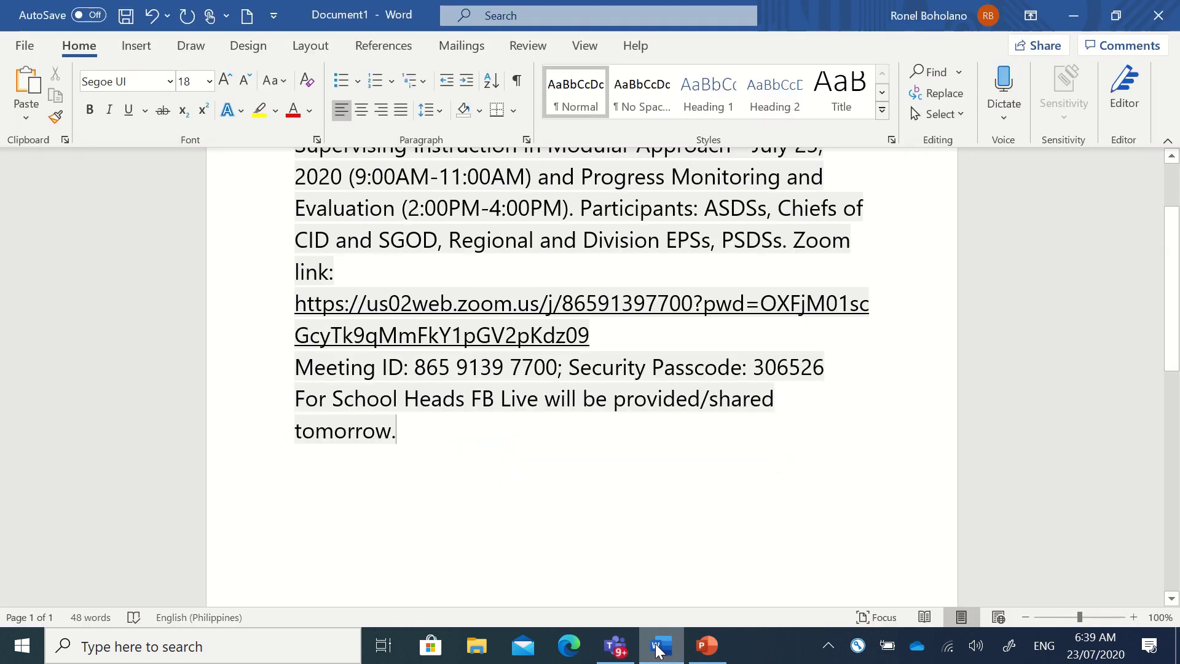
scroll(706, 463, up, 1)
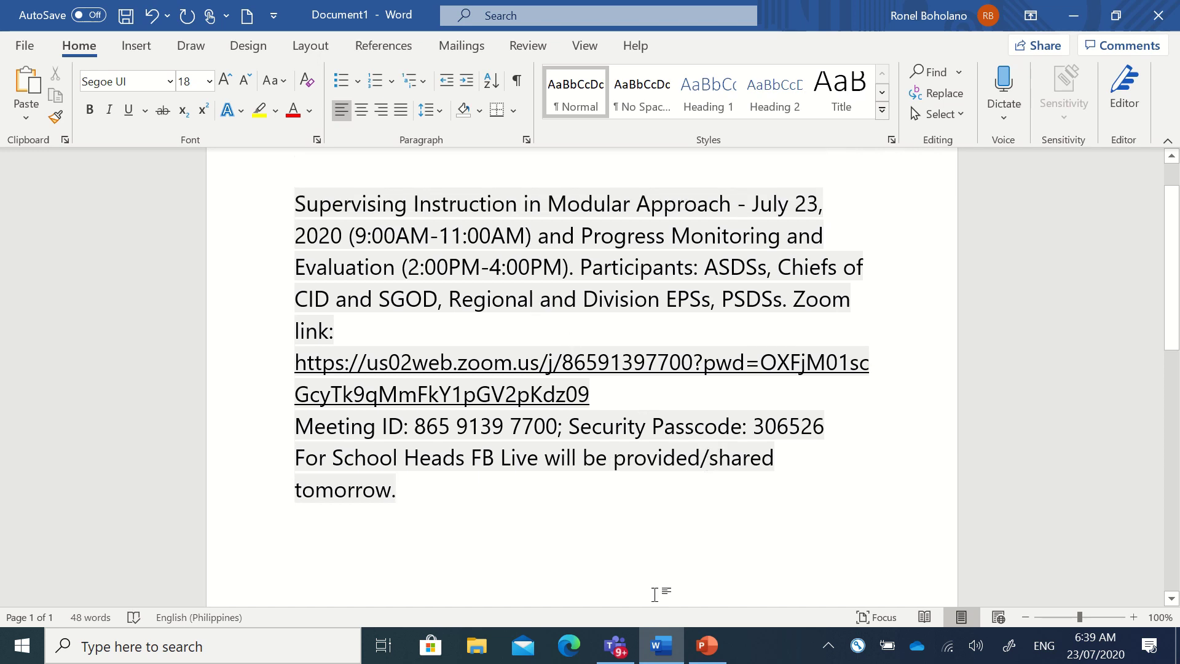
click(620, 651)
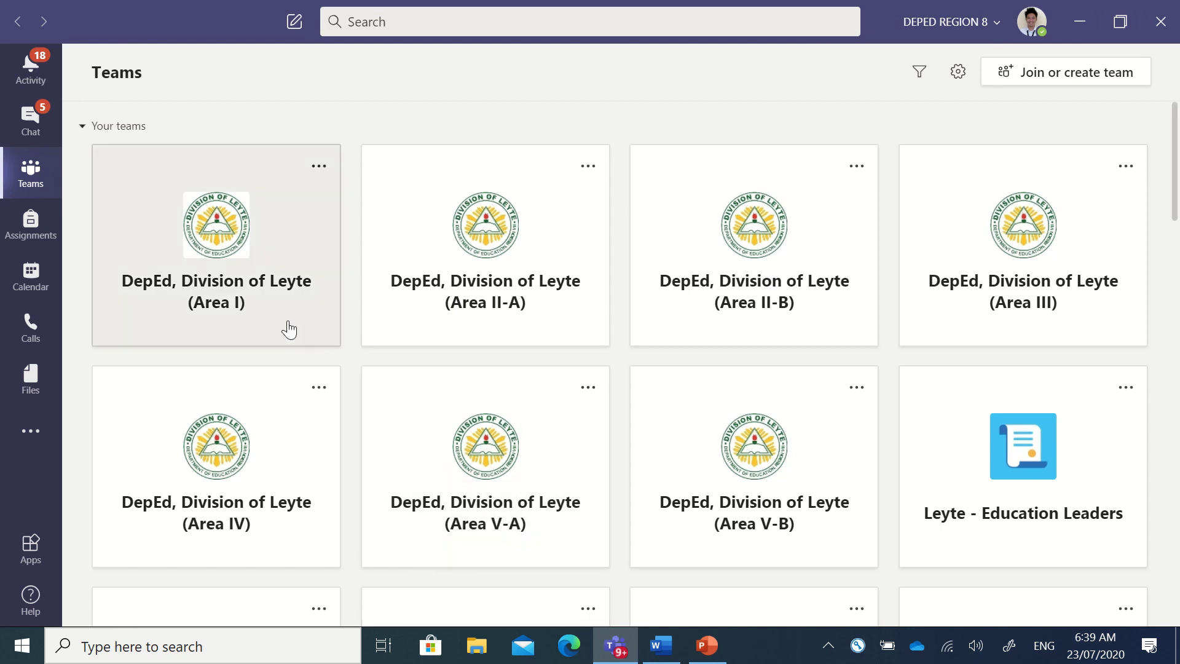
- Start scheduling a new live event from the Teams calendar
click(35, 294)
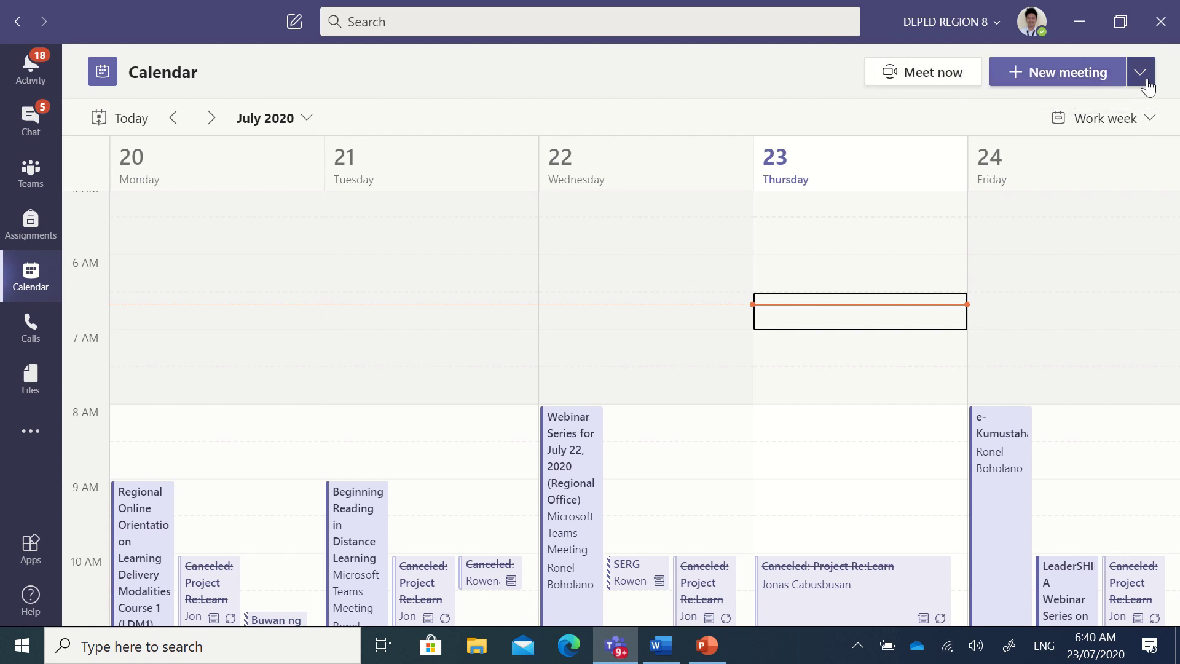
click(1145, 85)
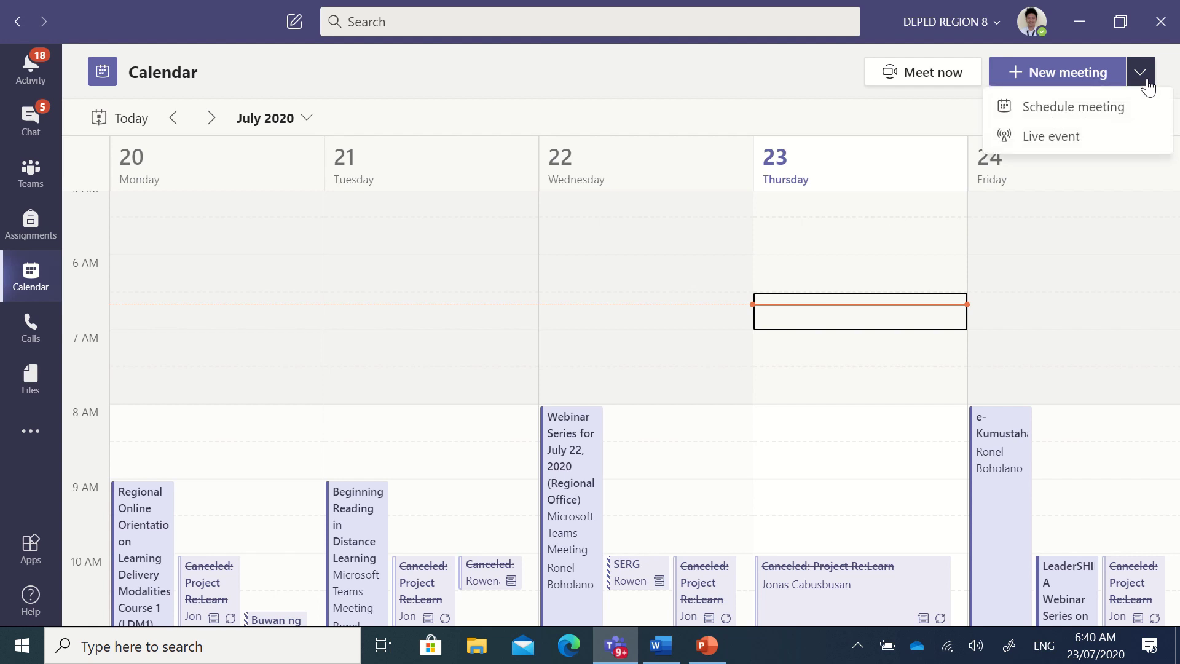
click(1068, 140)
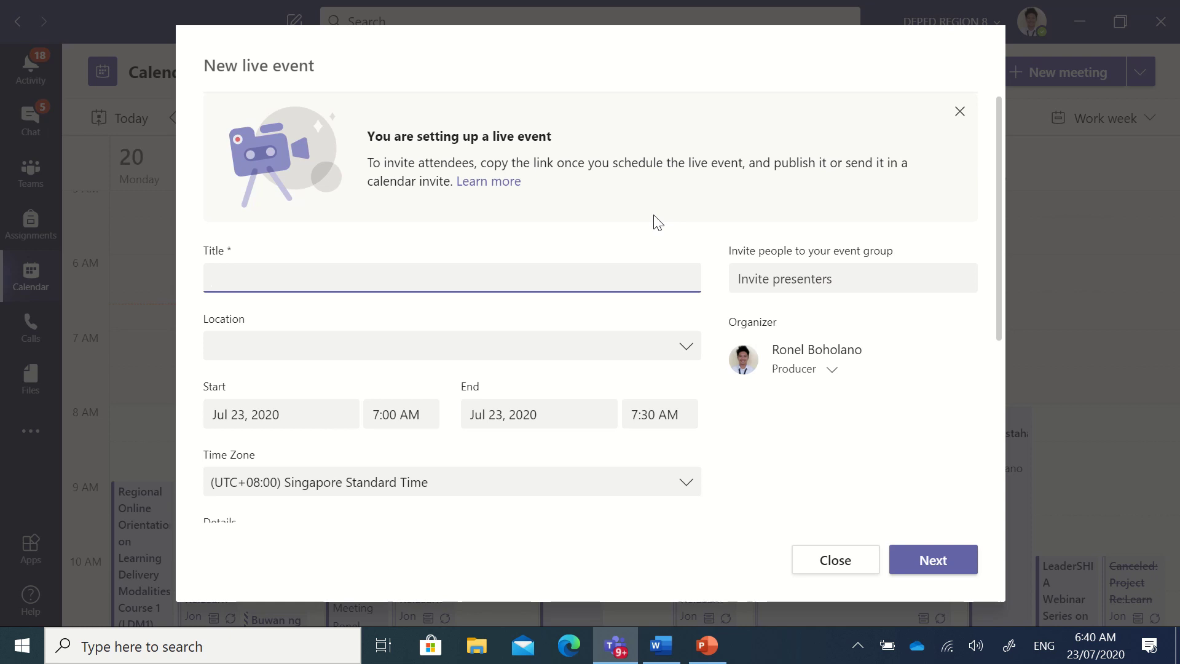
- Title the live event "Regional Webinar Series for July 23, 2020"
text(July 23, 2020 Regional)
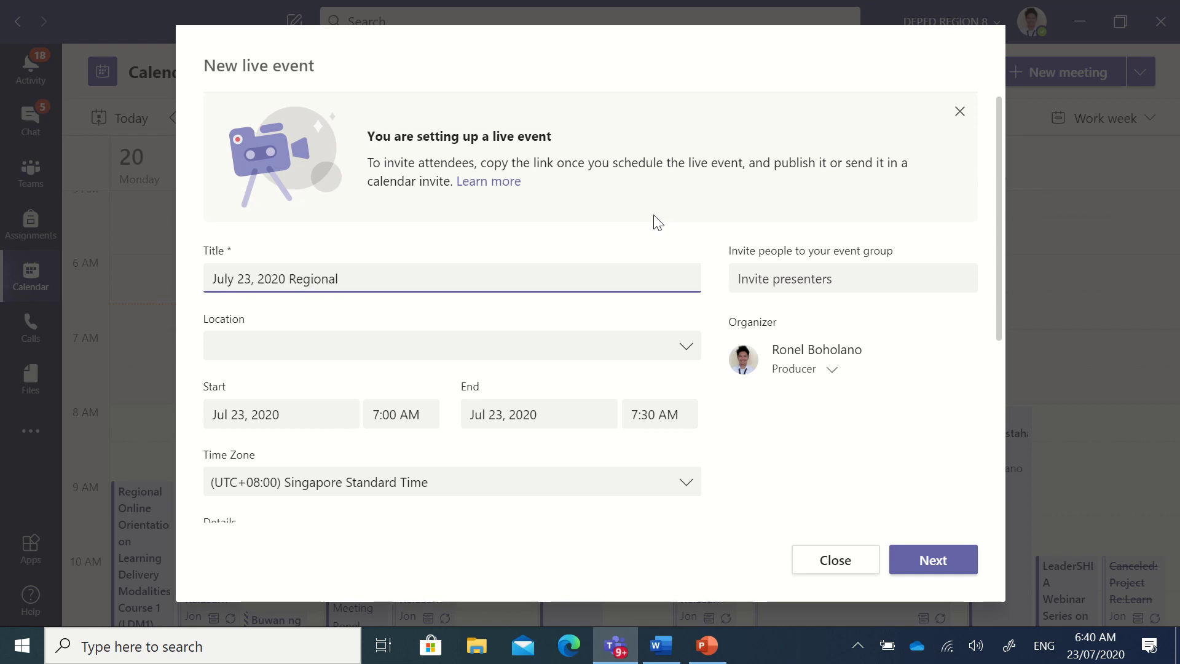
text( Webina)
key(ctrl+a)
text(Region)
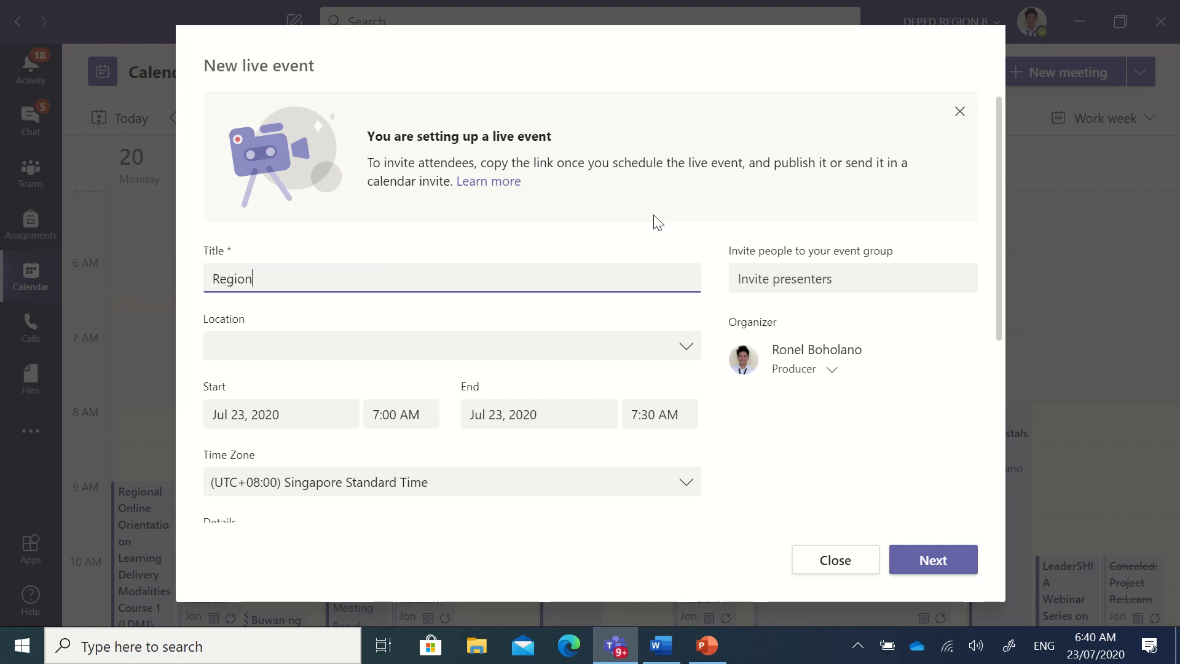
text(al Webinar Series for July )
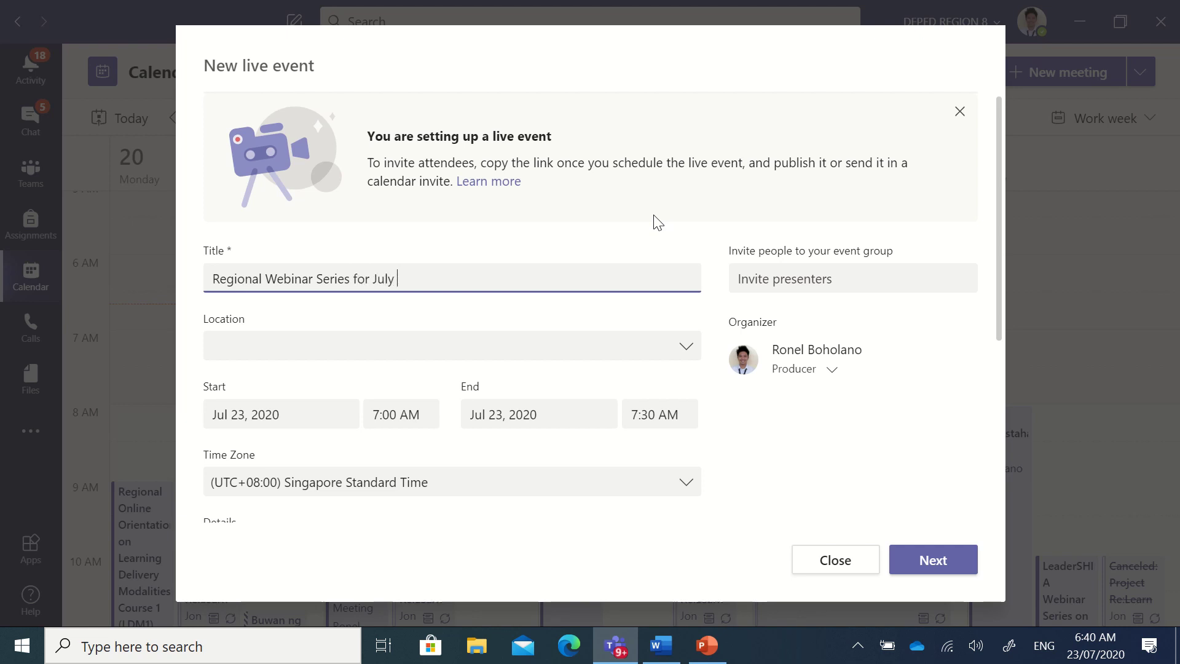
text(23, 2020)
- Check the webinar schedule in the Word document and set the live event's start time to 9:00 AM in Teams
click(424, 417)
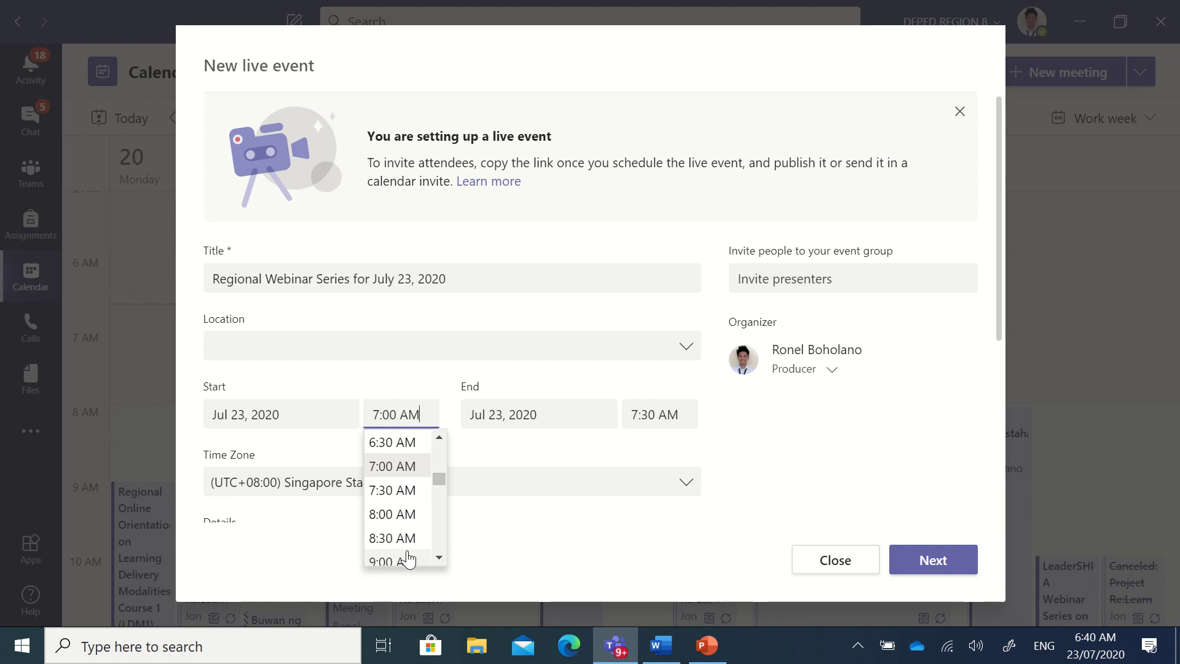
click(660, 646)
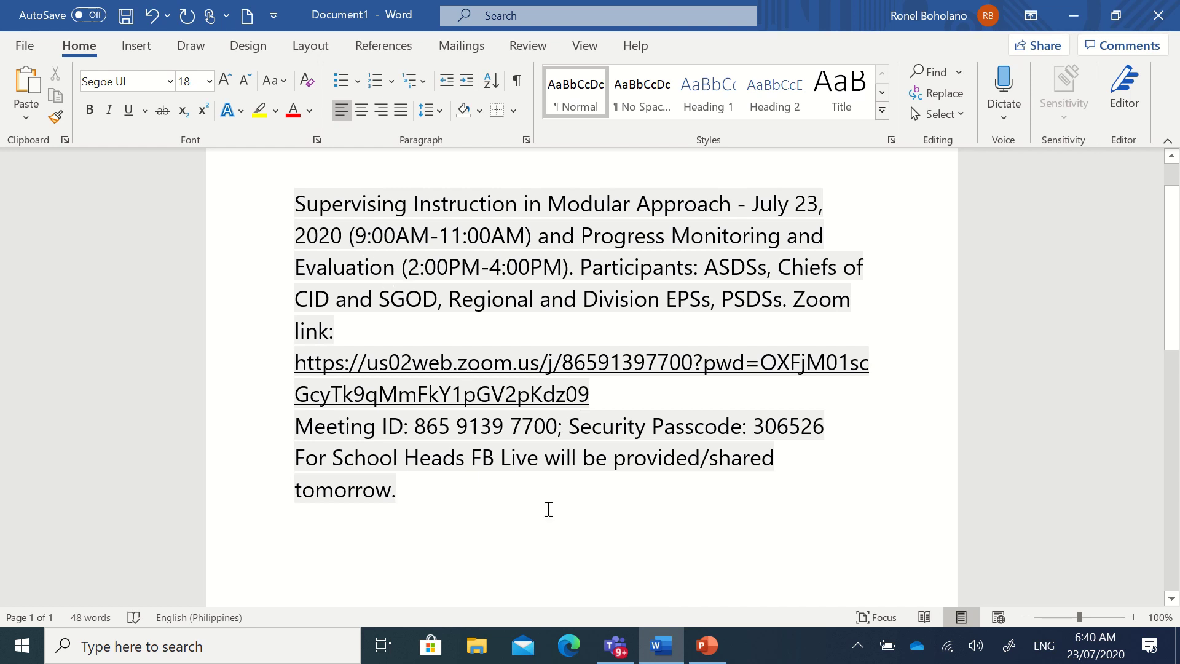
click(616, 650)
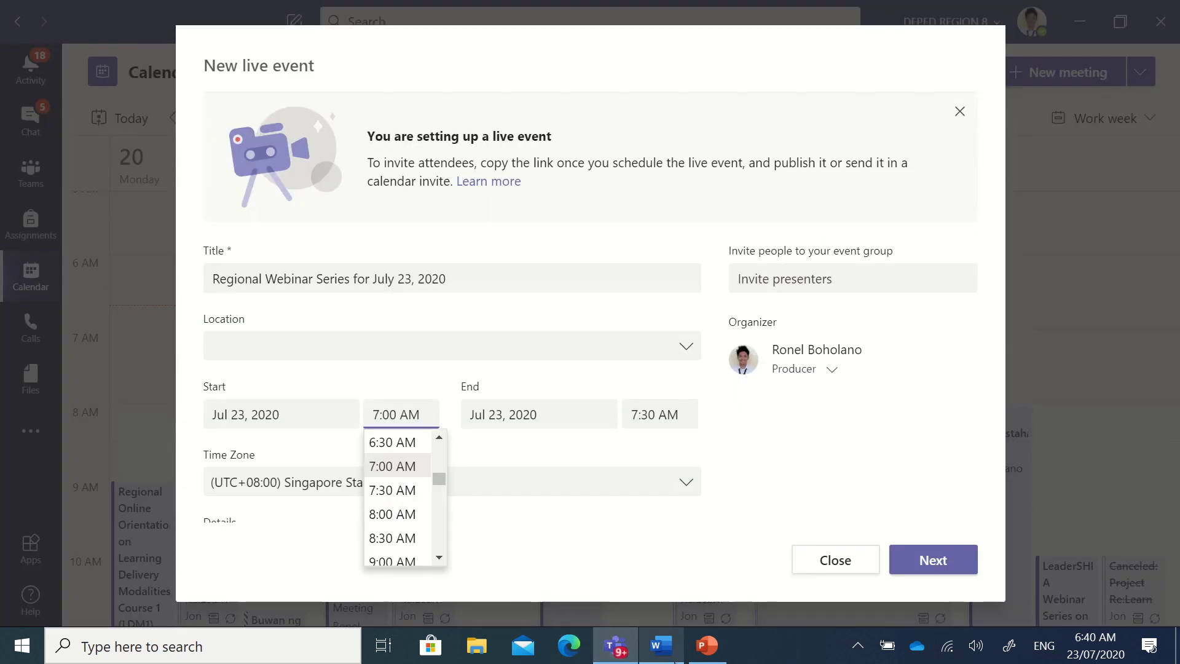
click(661, 646)
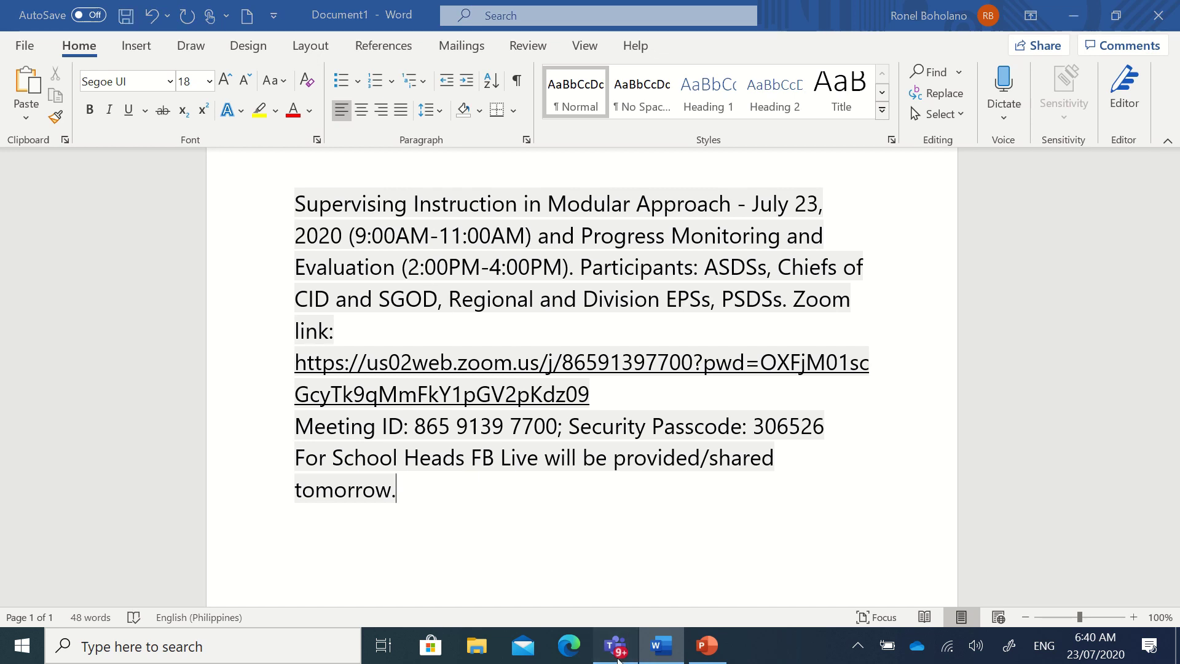
key(alt+Tab)
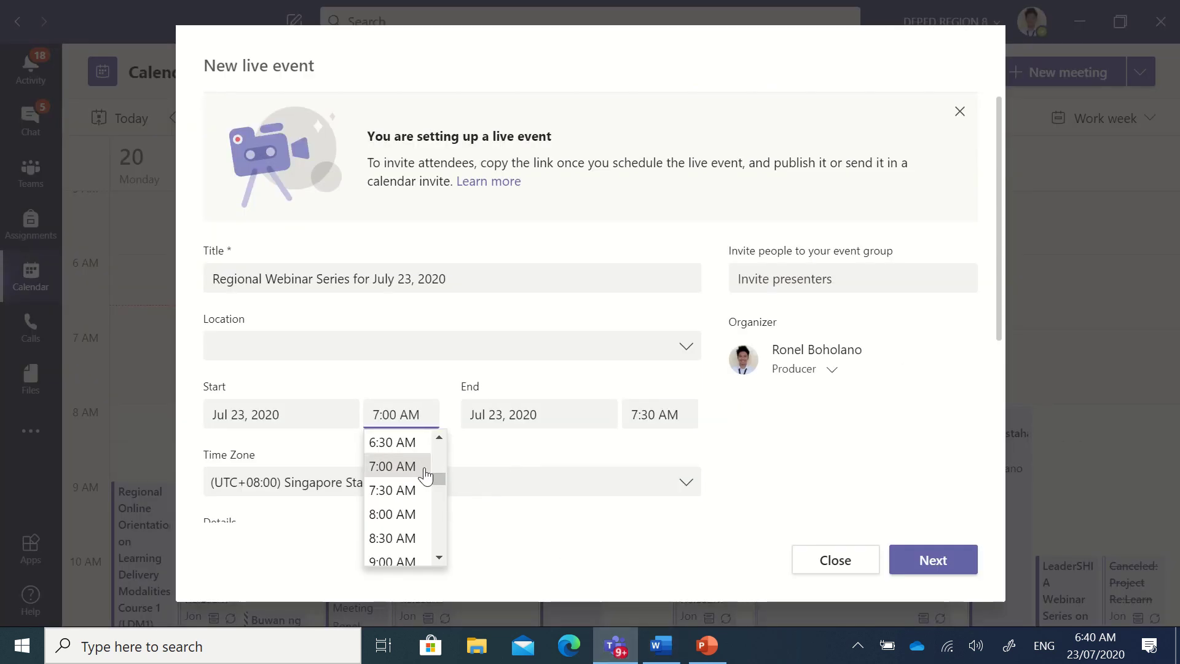
click(402, 561)
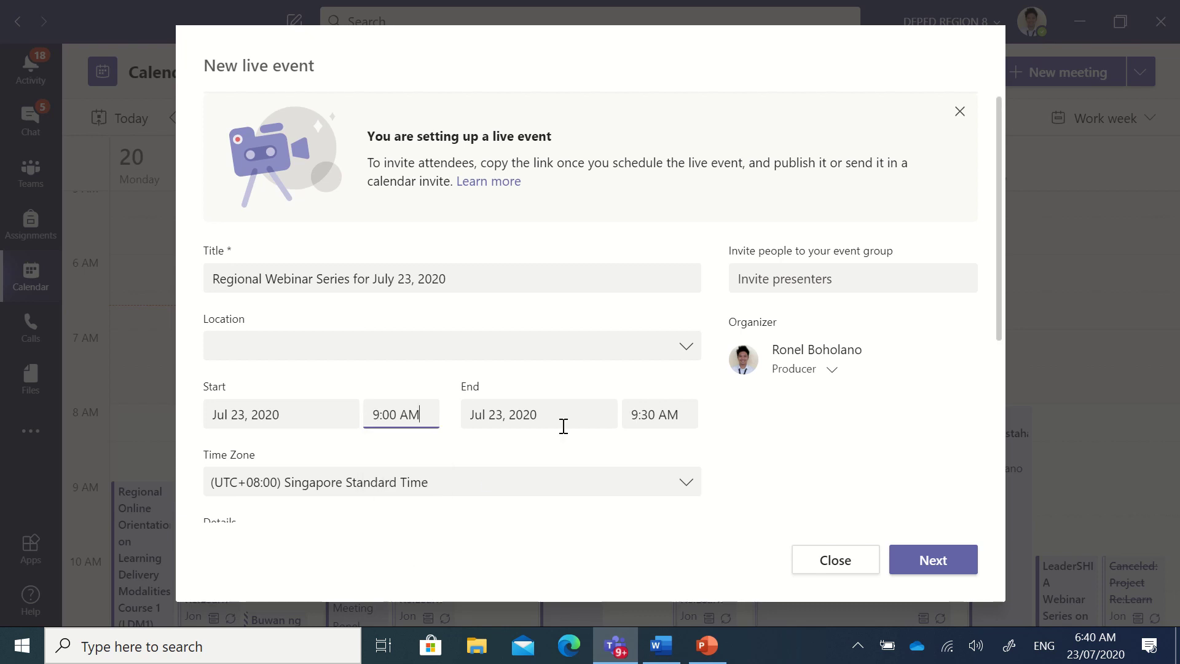
- Set the live event's end time to 4:00 PM and look over the rest of the form
click(664, 416)
scroll(679, 522, down, 4)
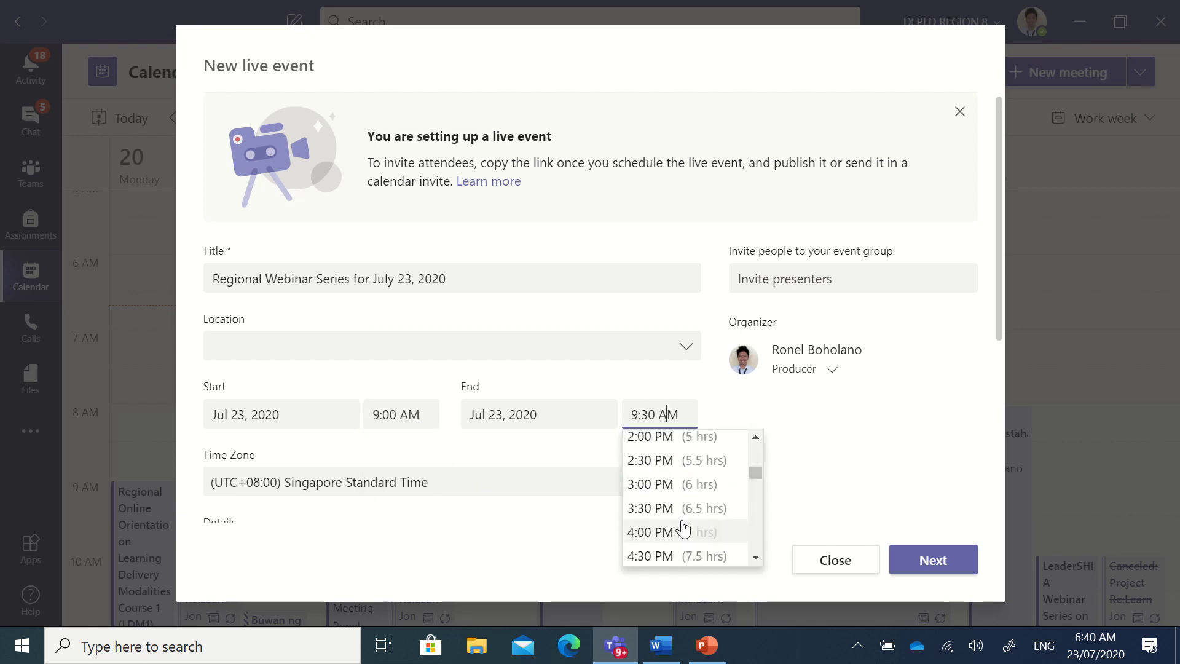
click(682, 536)
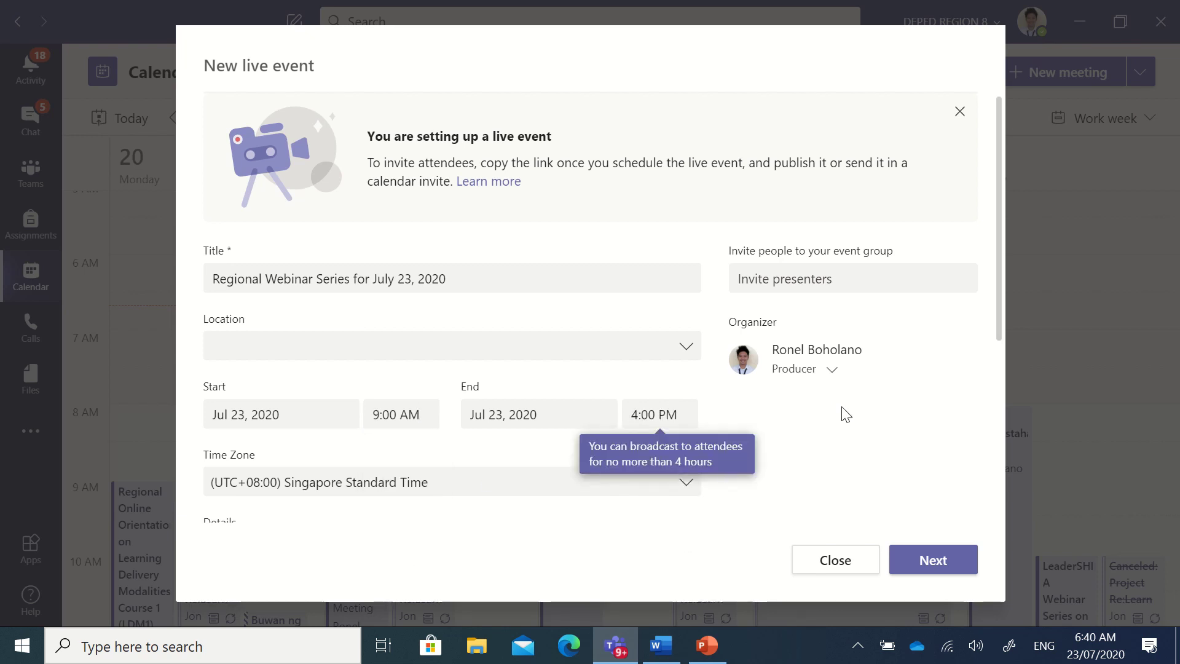
scroll(843, 411, down, 3)
scroll(851, 394, up, 4)
- Invite the first colleague to the event group and assign them the Producer role
click(841, 276)
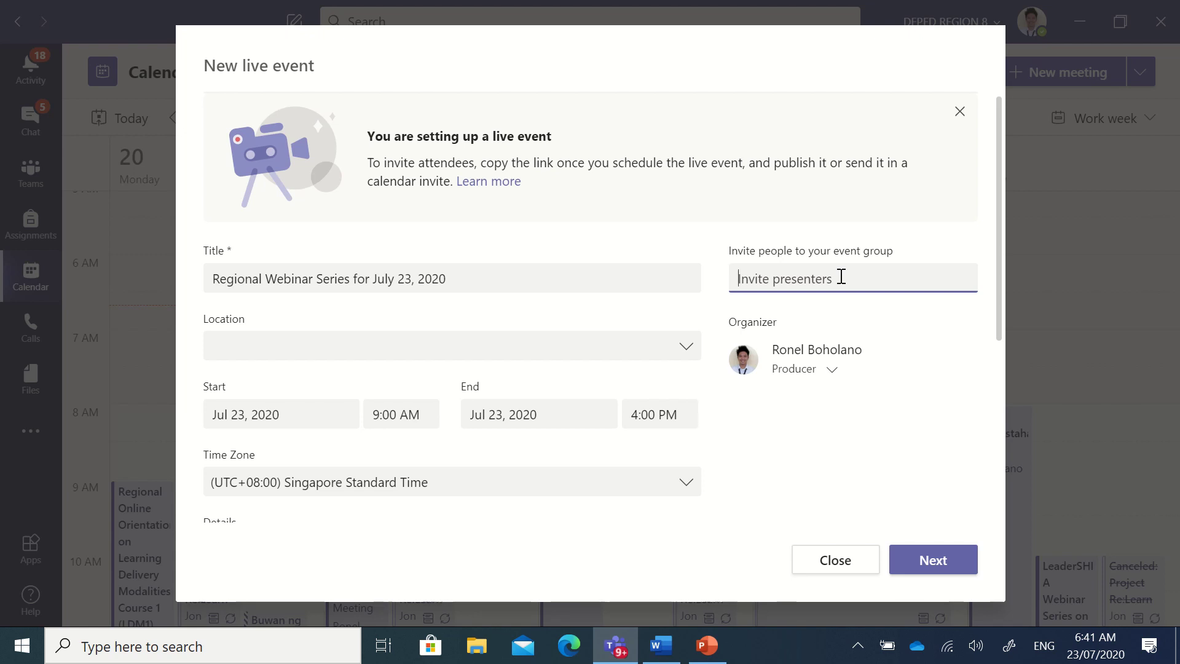
text(jonas)
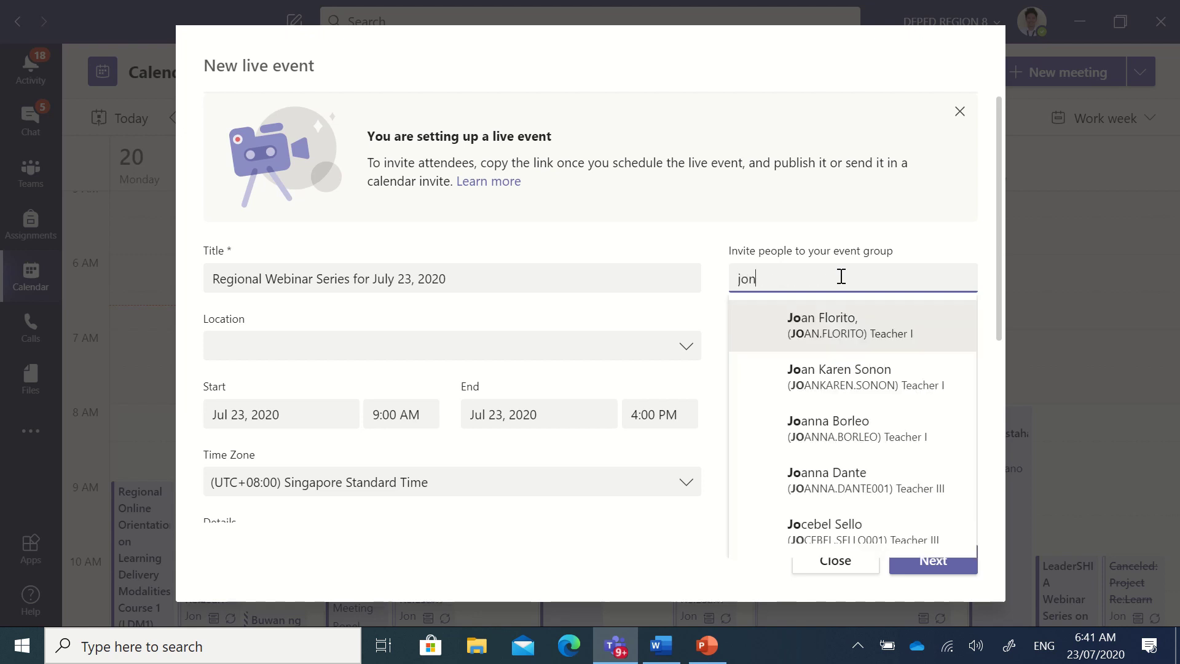
click(823, 321)
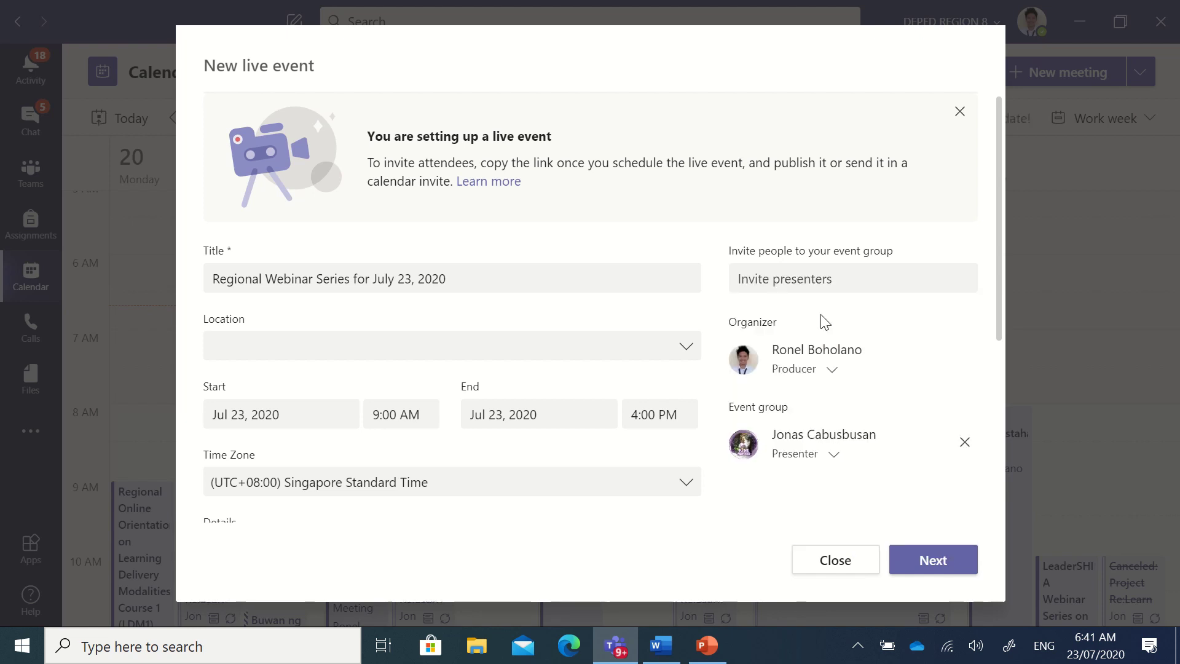
click(833, 460)
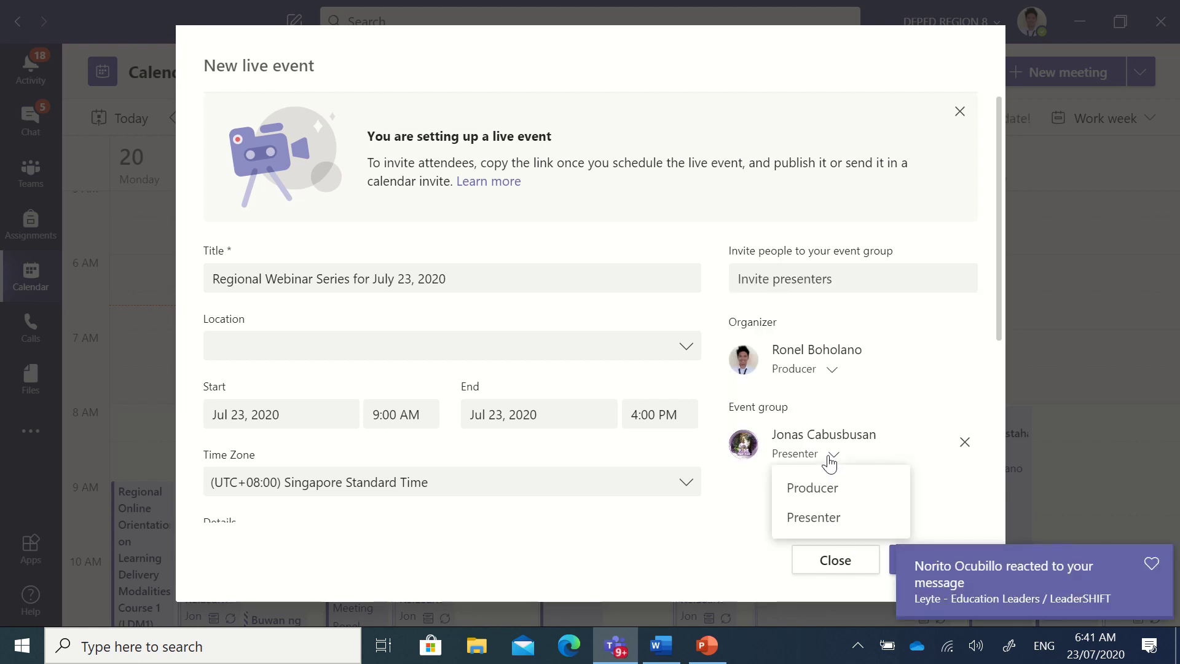
click(812, 492)
- Add a second colleague to the event group, correcting the misspelled name search, and make them a Producer
click(802, 274)
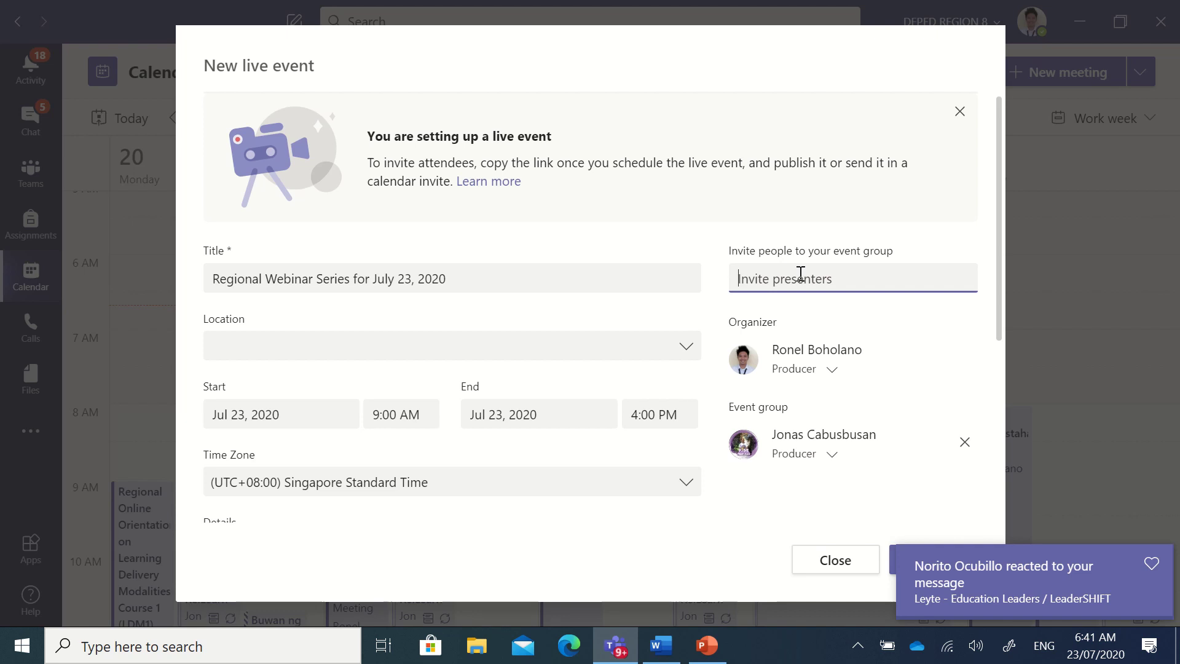
text(gnio)
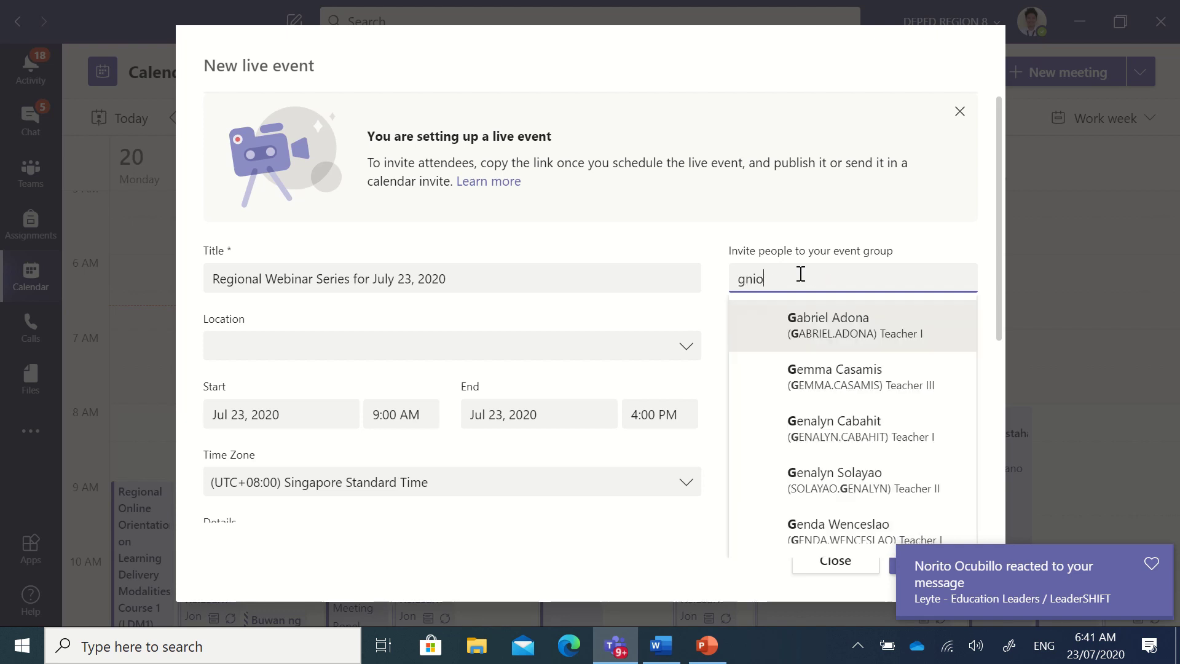
key(BackSpace)
key(BackSpace)
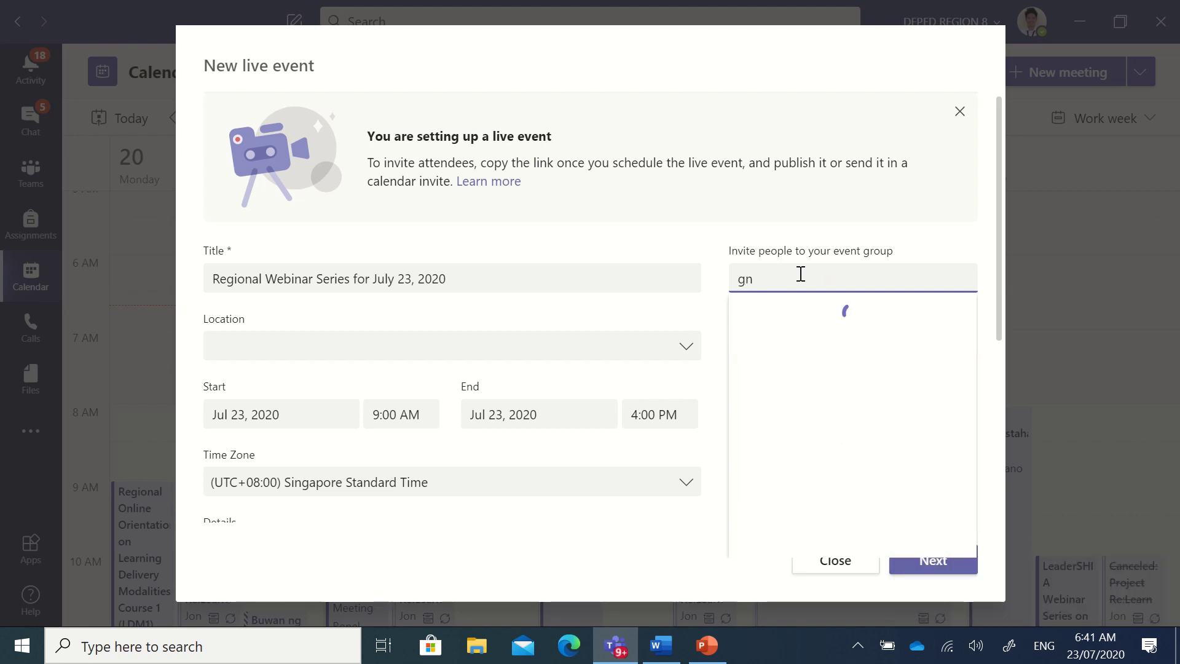
text(ino)
click(814, 337)
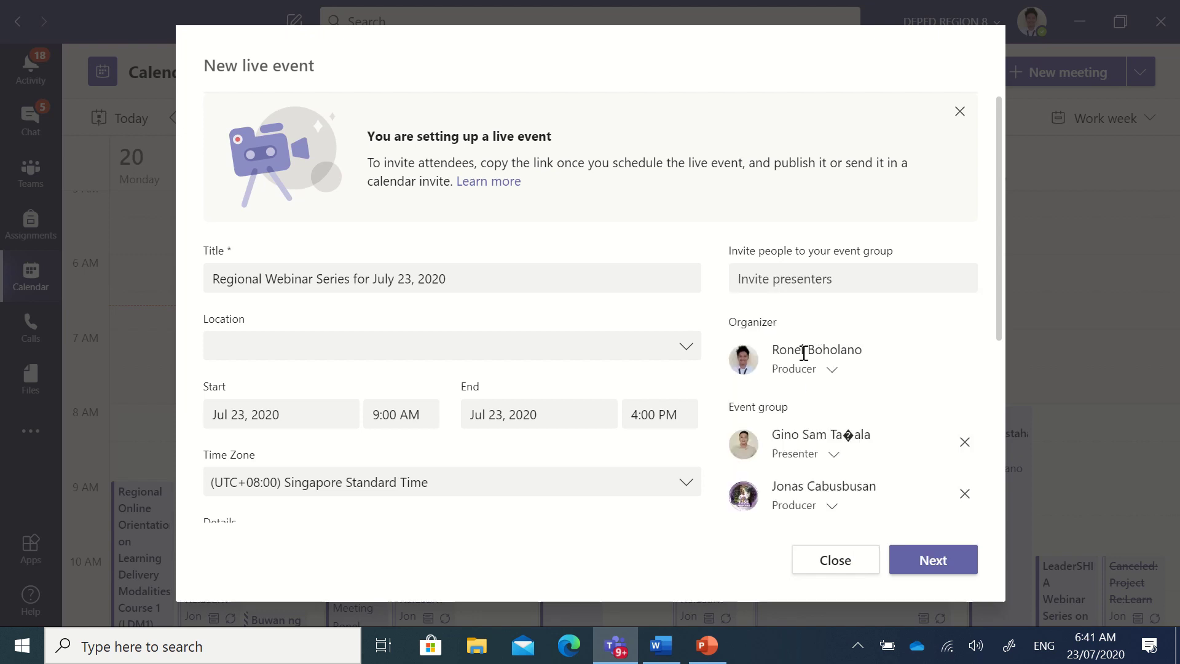
click(802, 454)
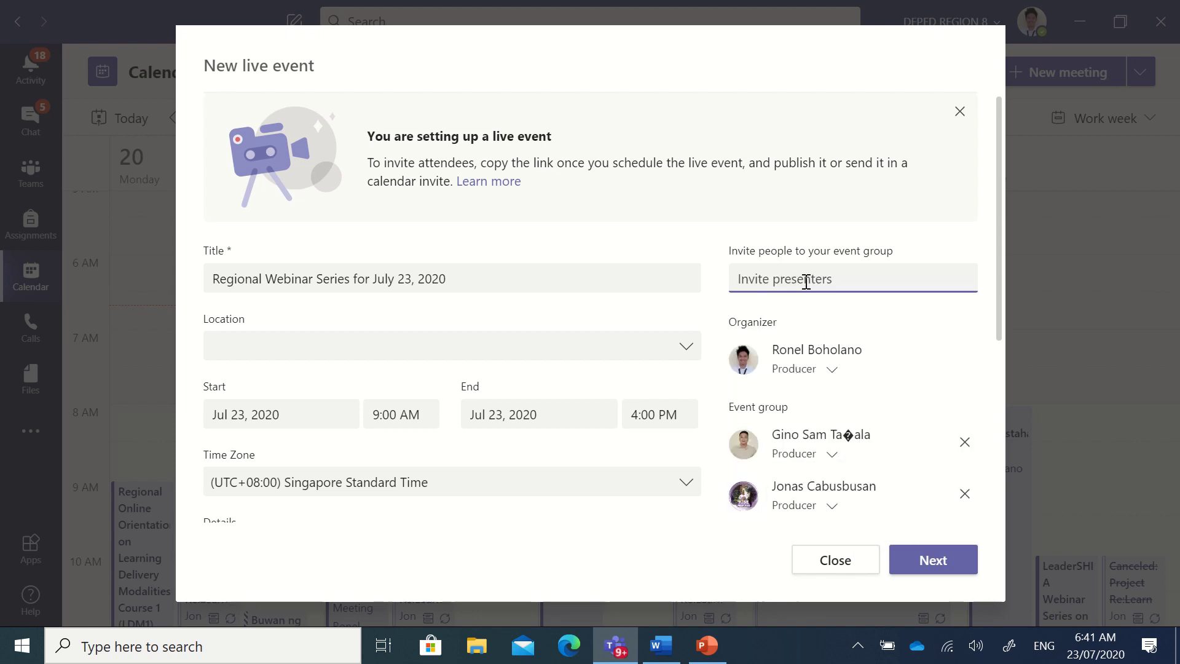
- Find a third colleague by surname, add them to the event group, and set their role to Producer
text(masubay)
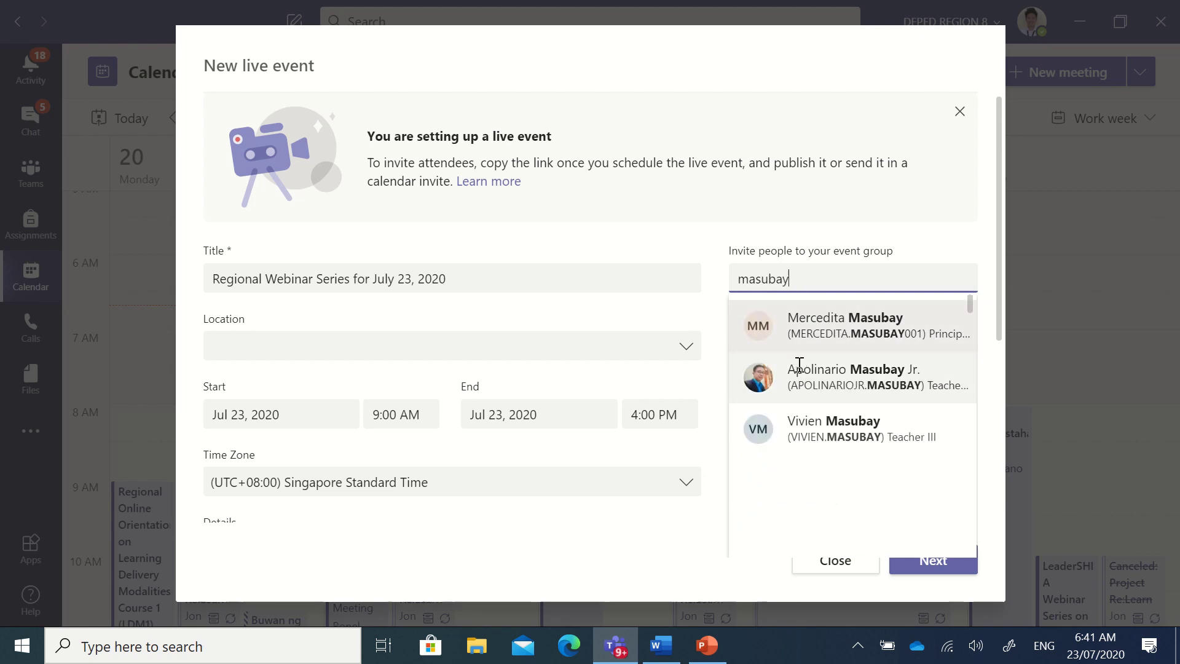
click(799, 365)
click(835, 454)
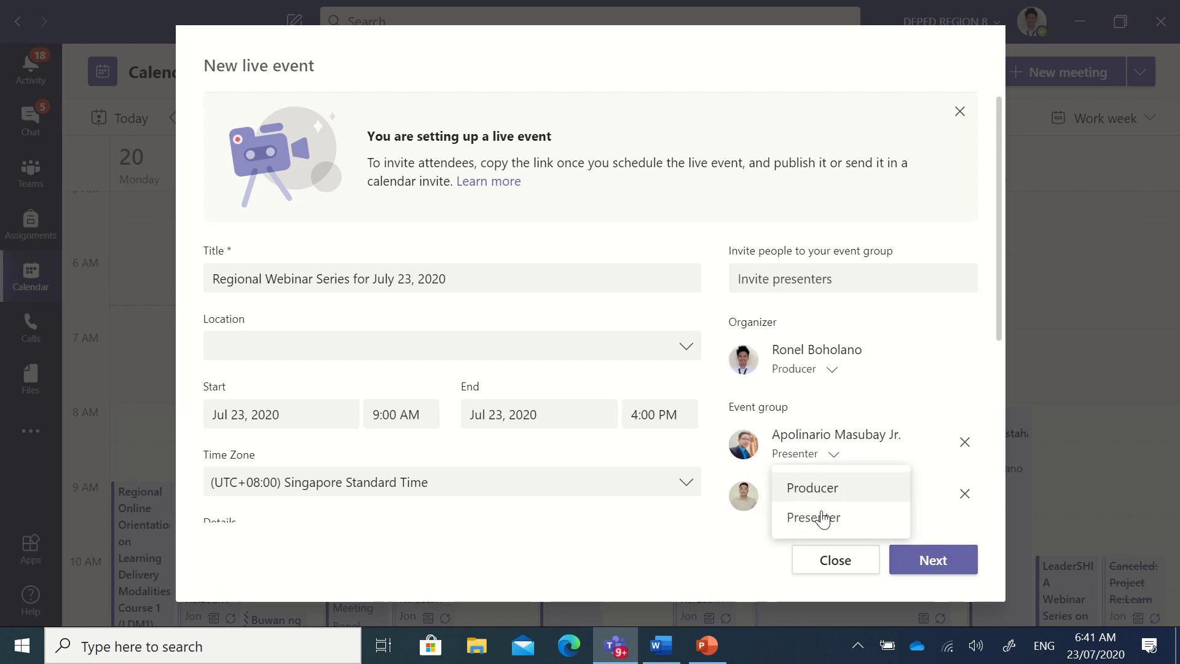
click(815, 490)
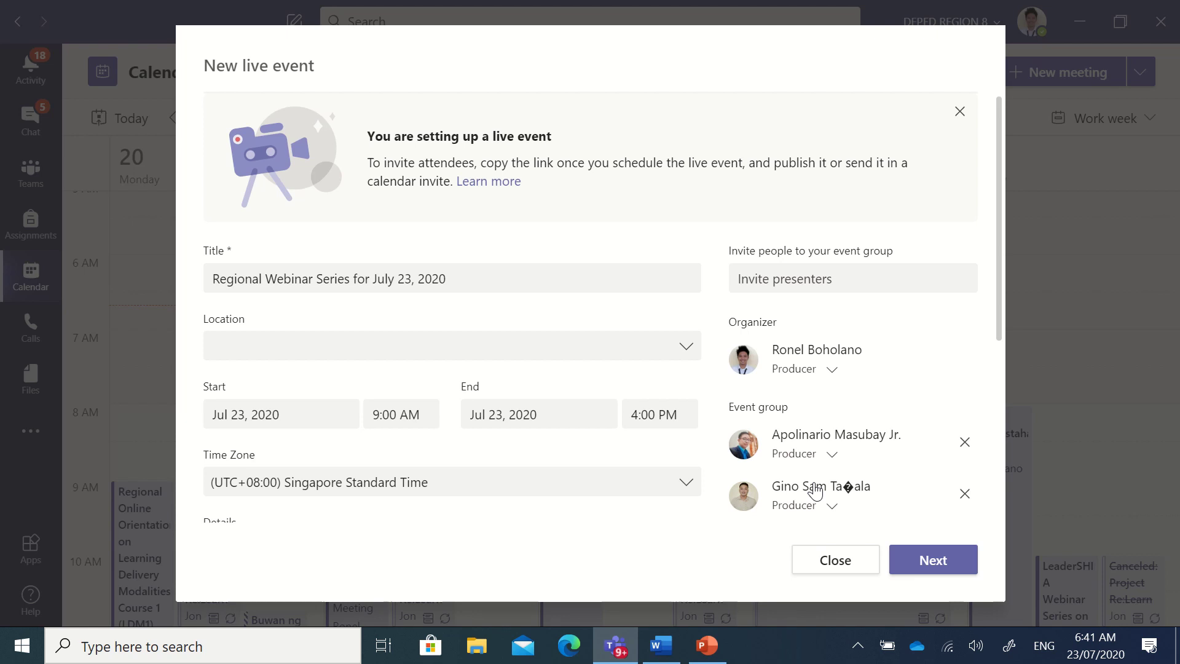
- Invite a fourth colleague to the event group using their organization account and change their role to Producer
click(818, 281)
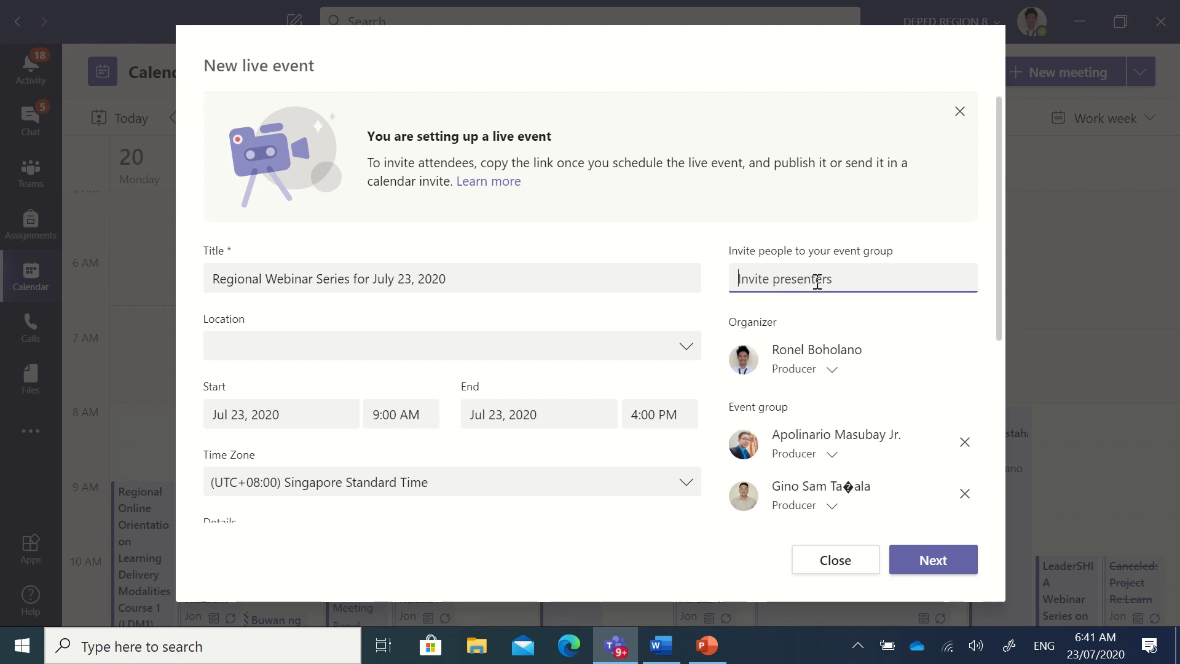
text(phro)
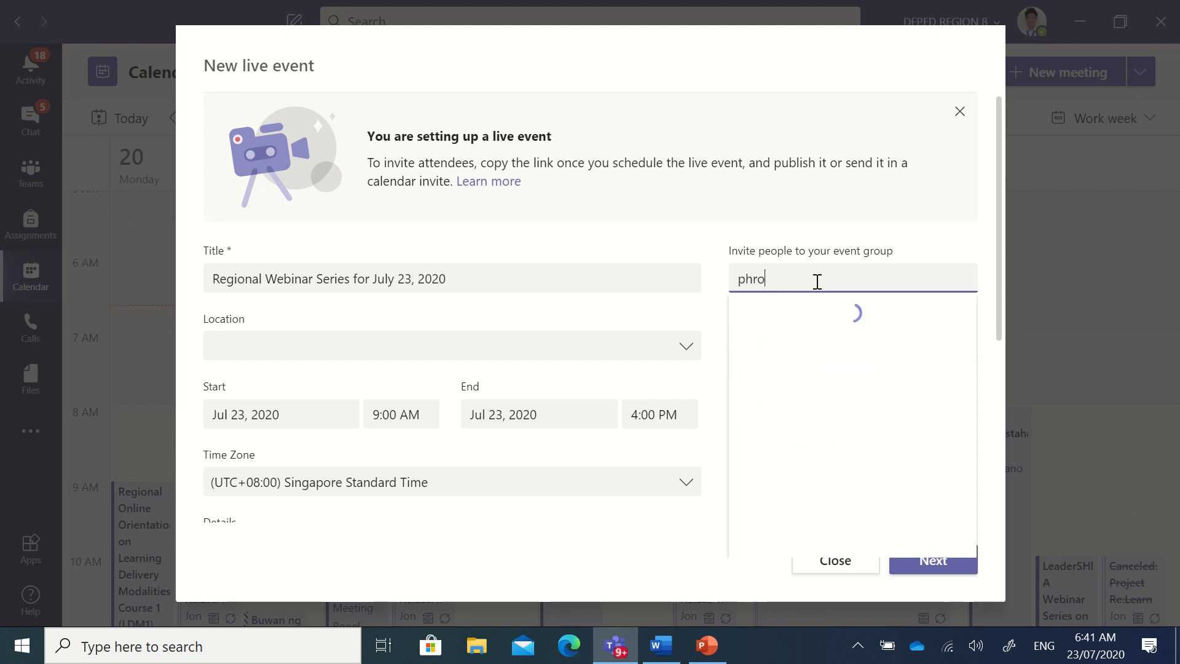
key(BackSpace)
key(BackSpace)
text(aros)
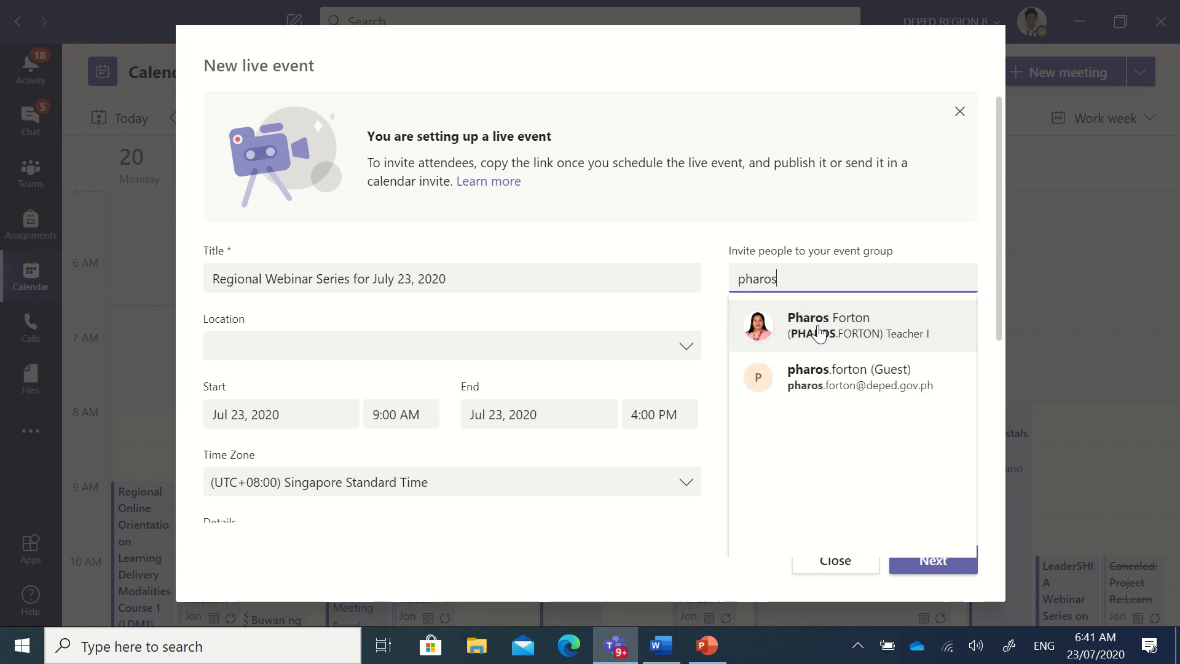
click(818, 332)
click(825, 456)
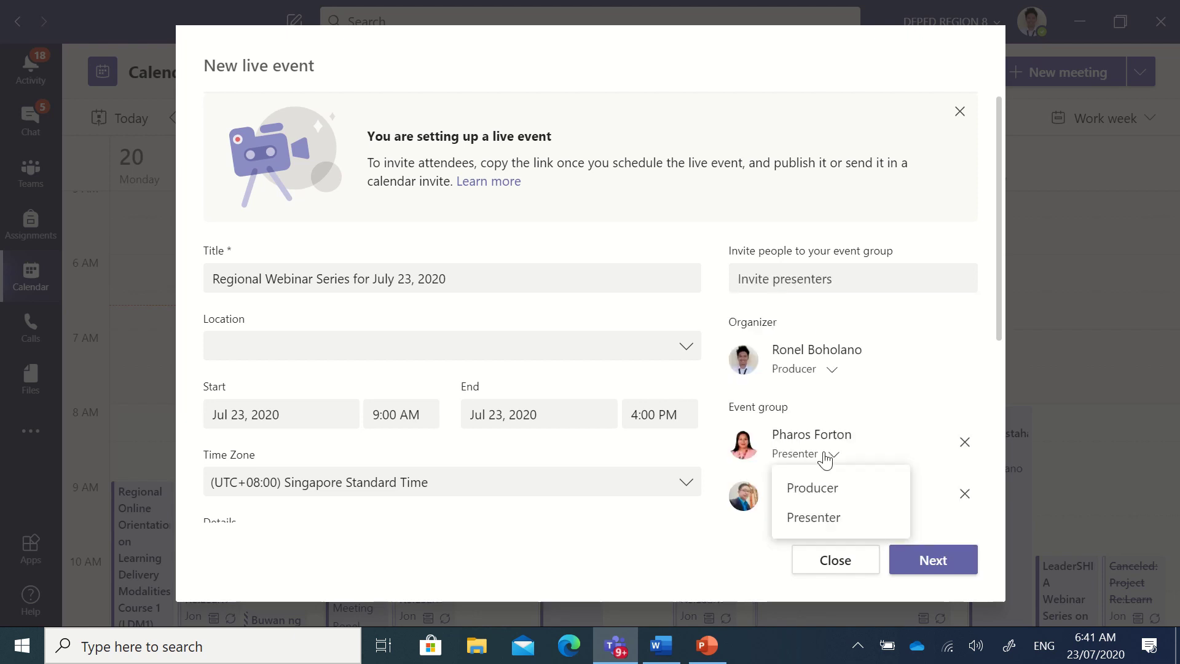
click(812, 490)
- Find a fifth colleague by first name, add them to the event group, and set their role to Producer
click(788, 274)
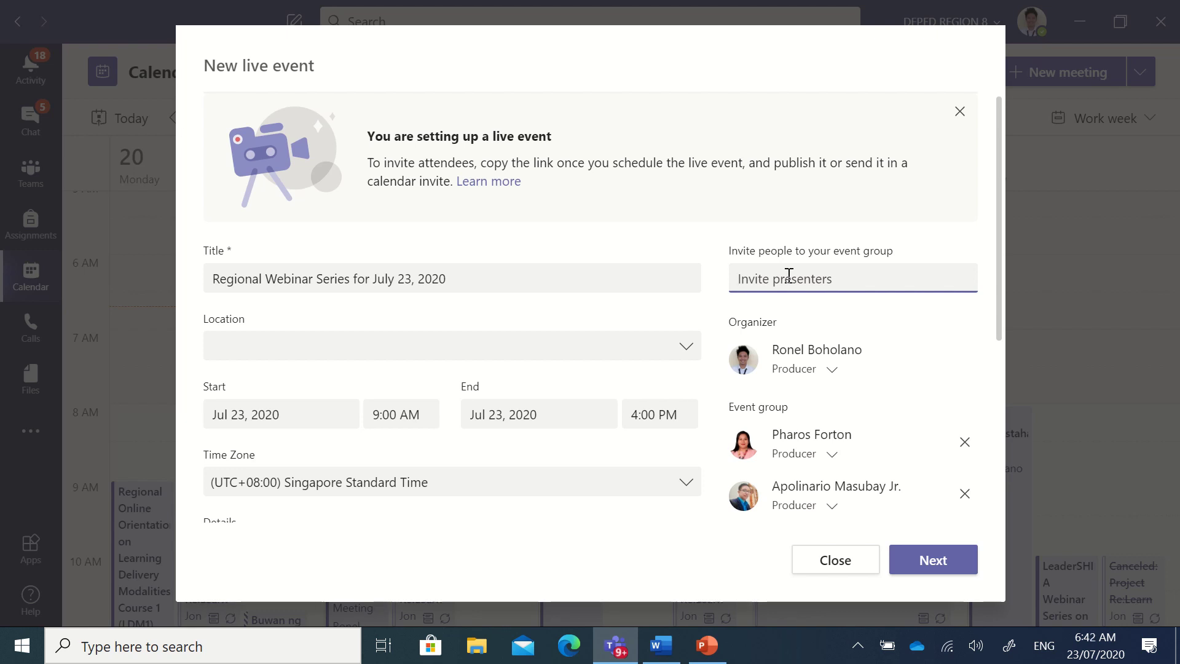
text(brian)
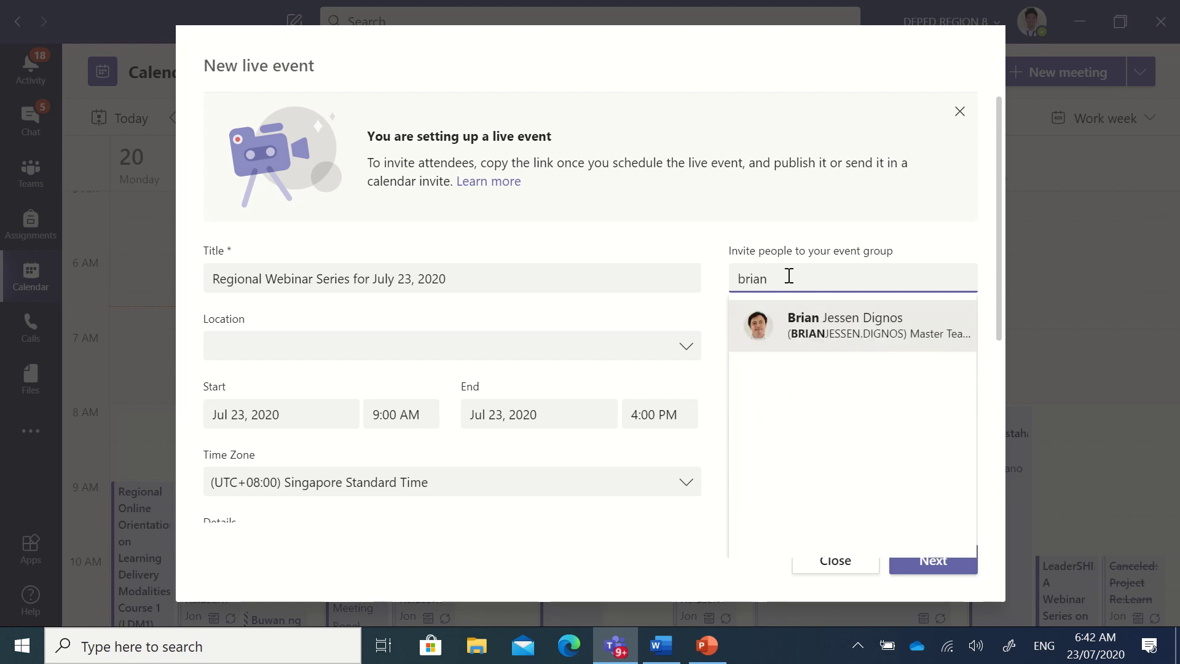
click(807, 321)
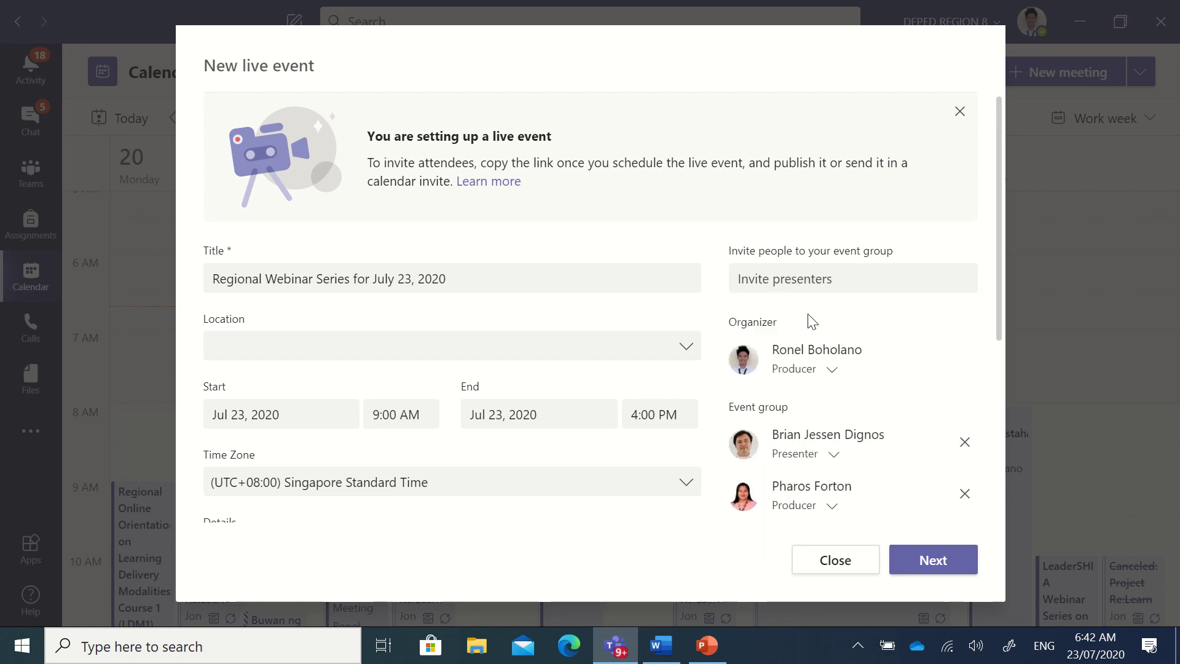
click(813, 458)
click(817, 490)
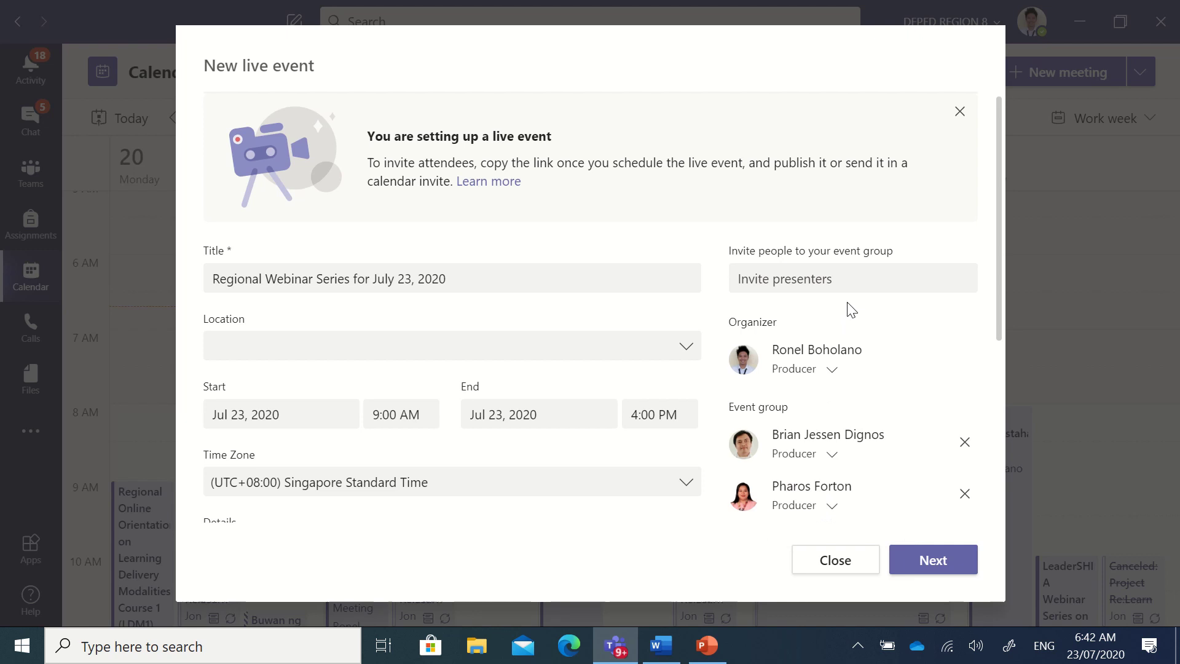
- Add a sixth colleague to the event group through a first-name search and make them a Producer
click(845, 282)
text(else)
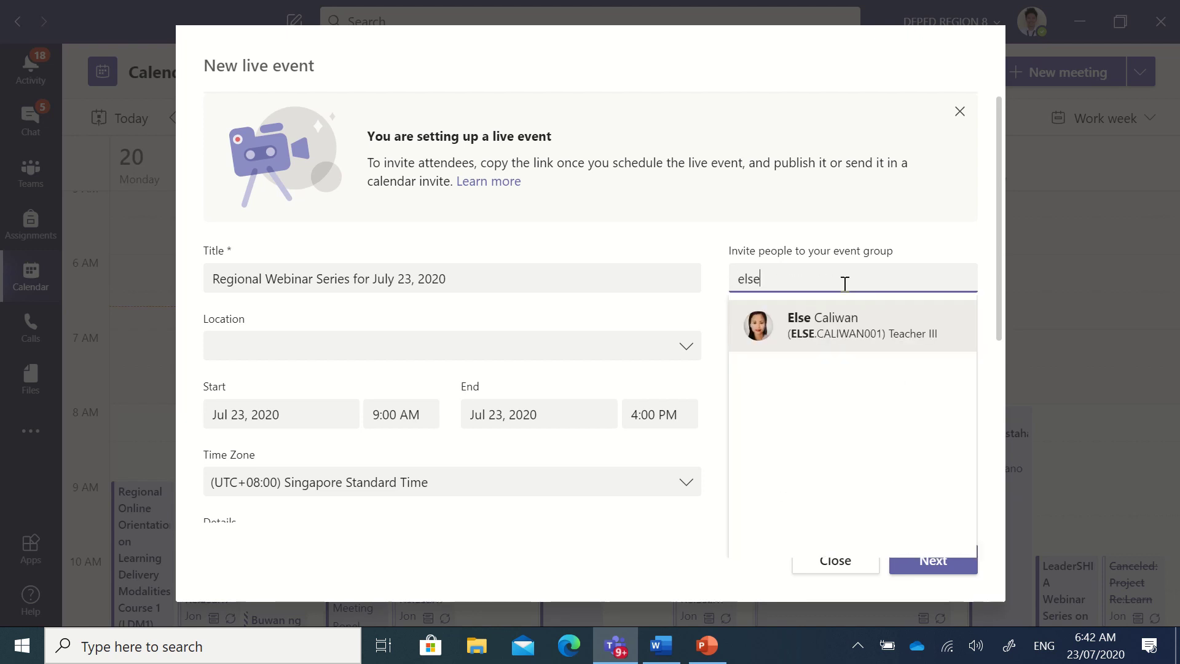
click(830, 343)
click(823, 458)
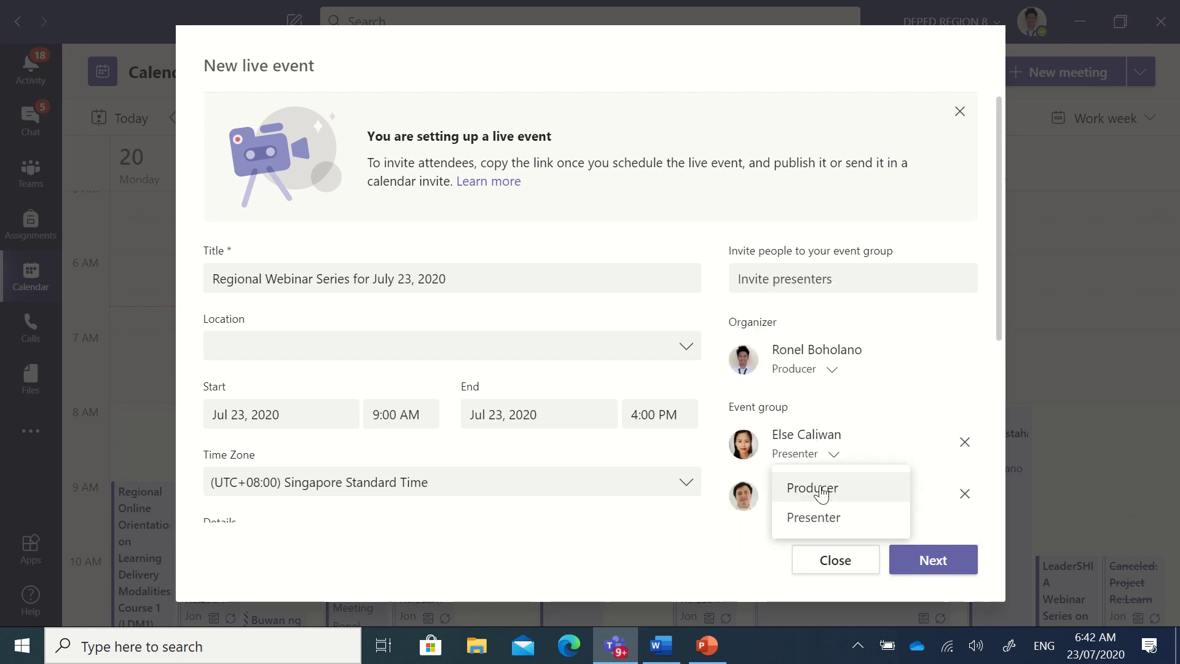
click(820, 488)
- Search for a seventh colleague by first name and add the first match to the event group
click(832, 279)
text(ray)
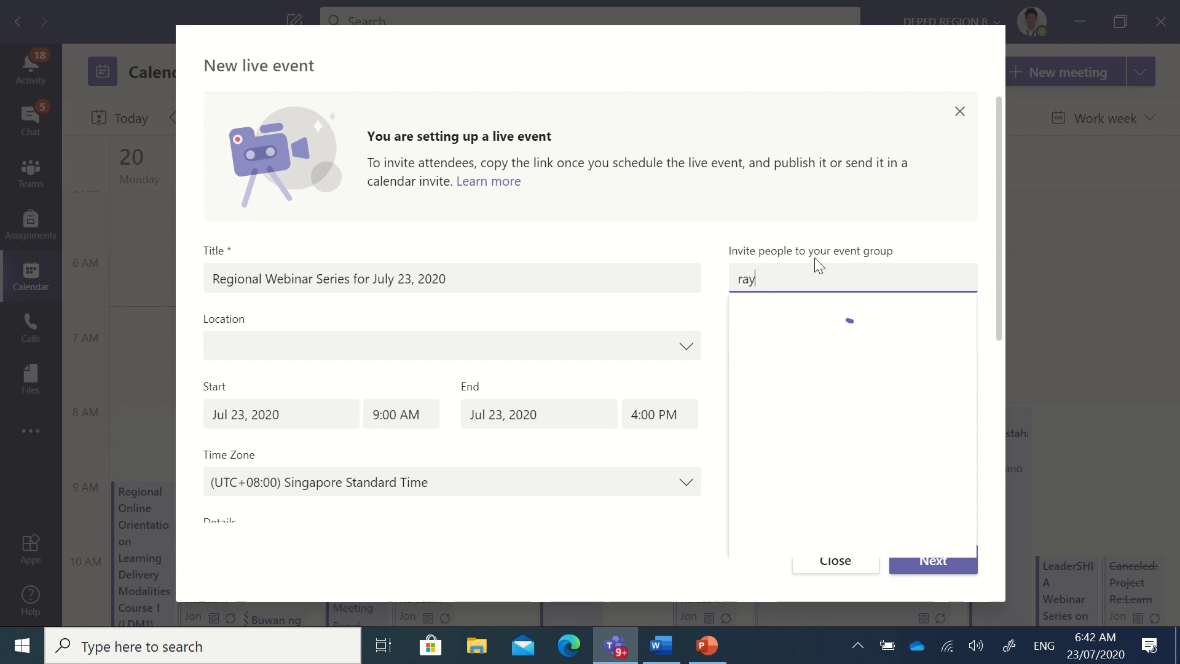
text(mund)
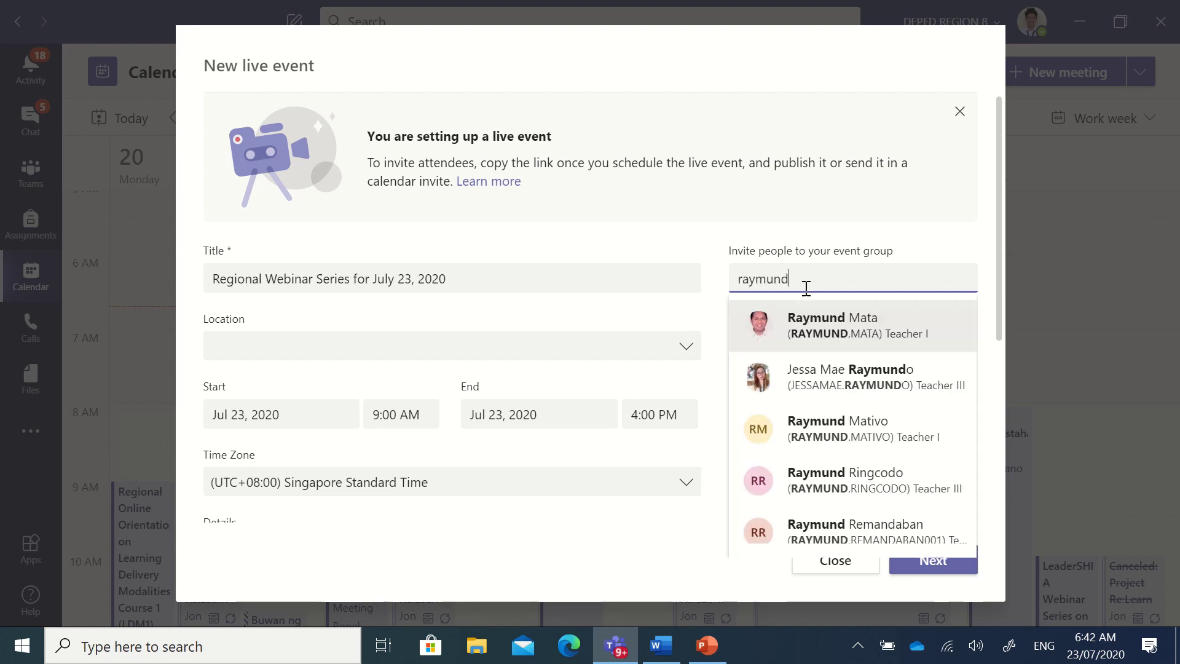
click(820, 321)
- Add an eighth colleague to the event group, correcting the spelling of the name search, and assign them the Producer role
click(829, 280)
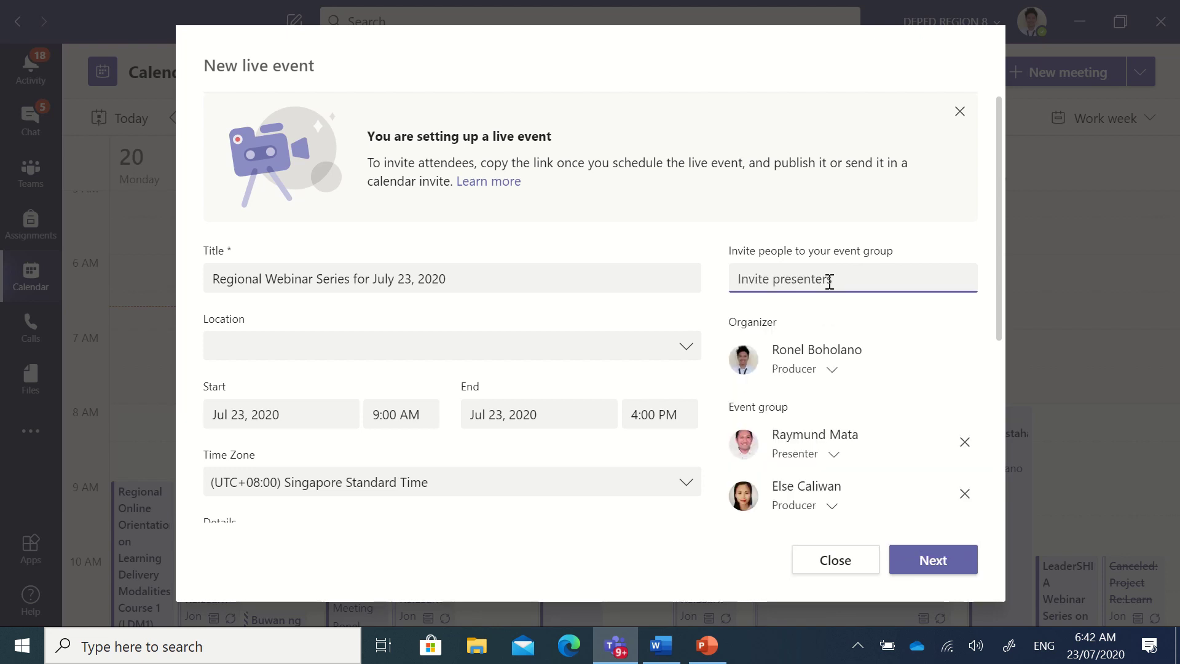
text(ronel)
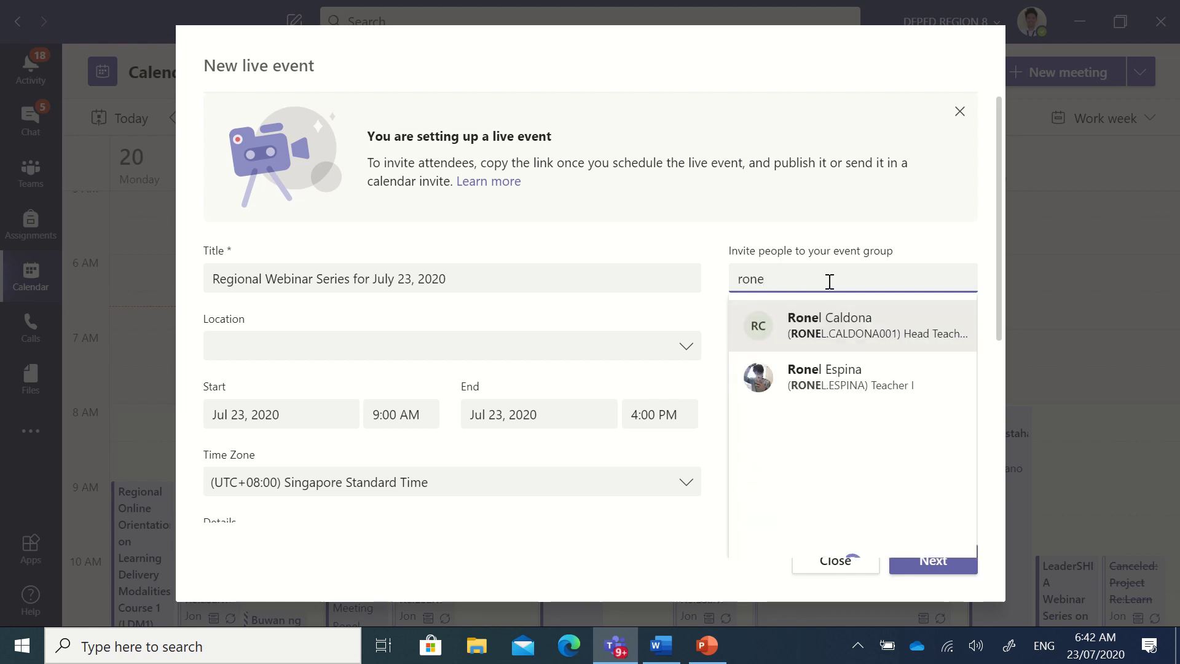
key(BackSpace)
key(BackSpace)
text(nel)
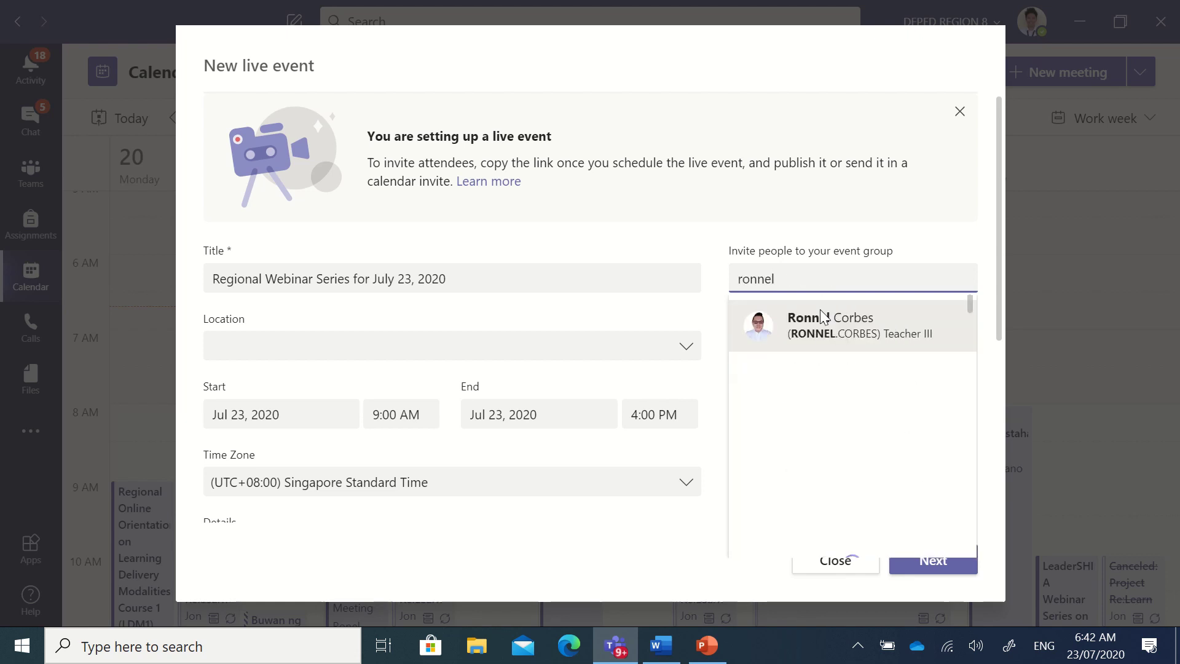
click(825, 320)
click(833, 453)
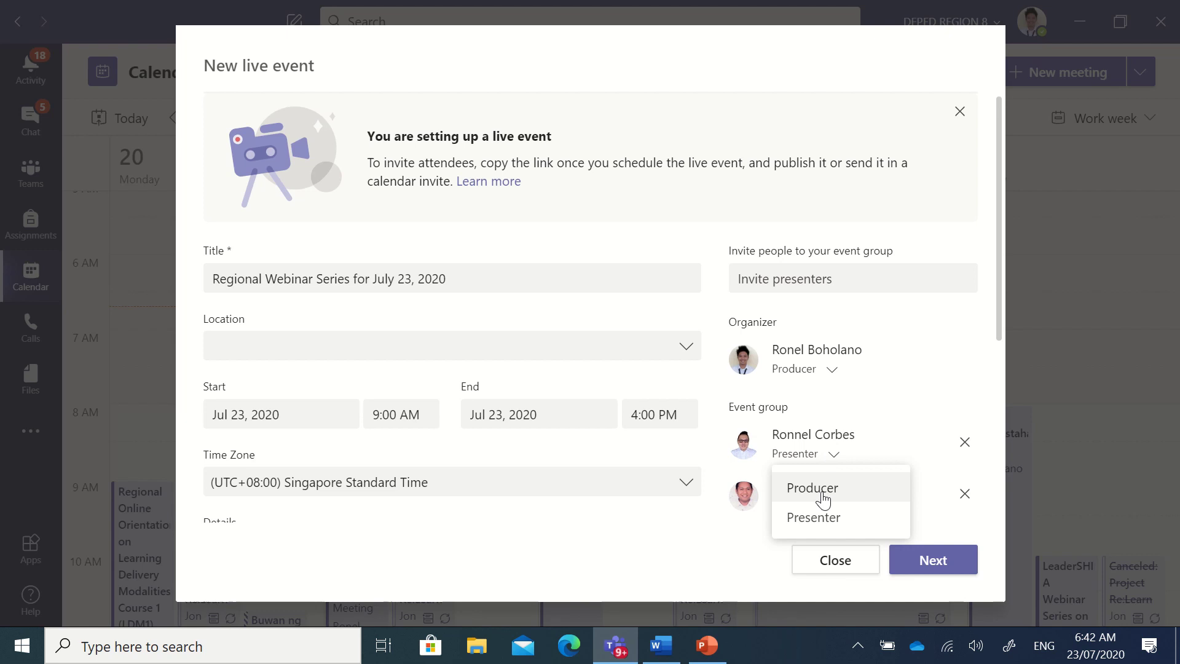
click(822, 490)
- Invite a ninth colleague to the event group and change their role to Producer
click(822, 278)
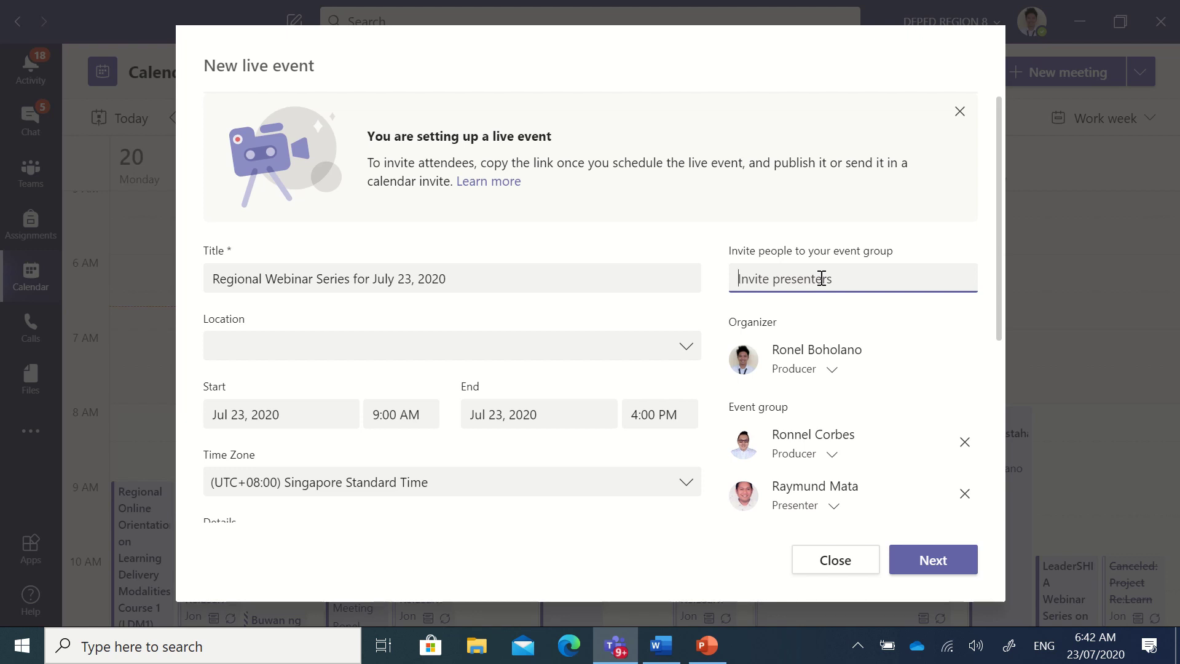
text(marine)
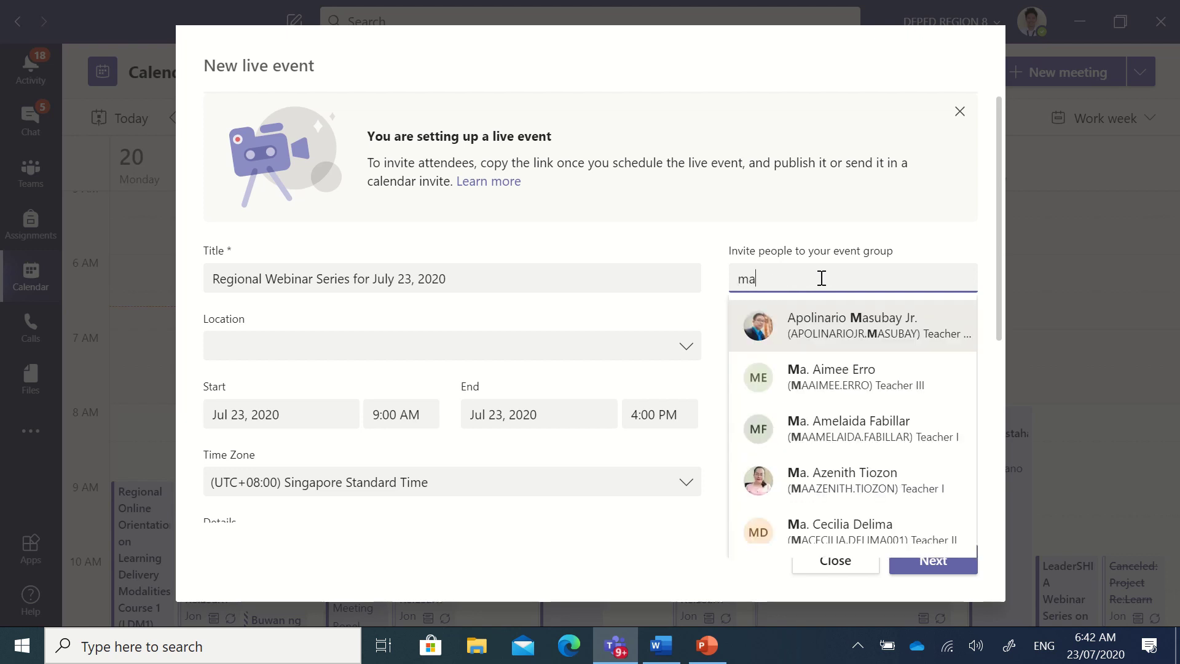
click(820, 322)
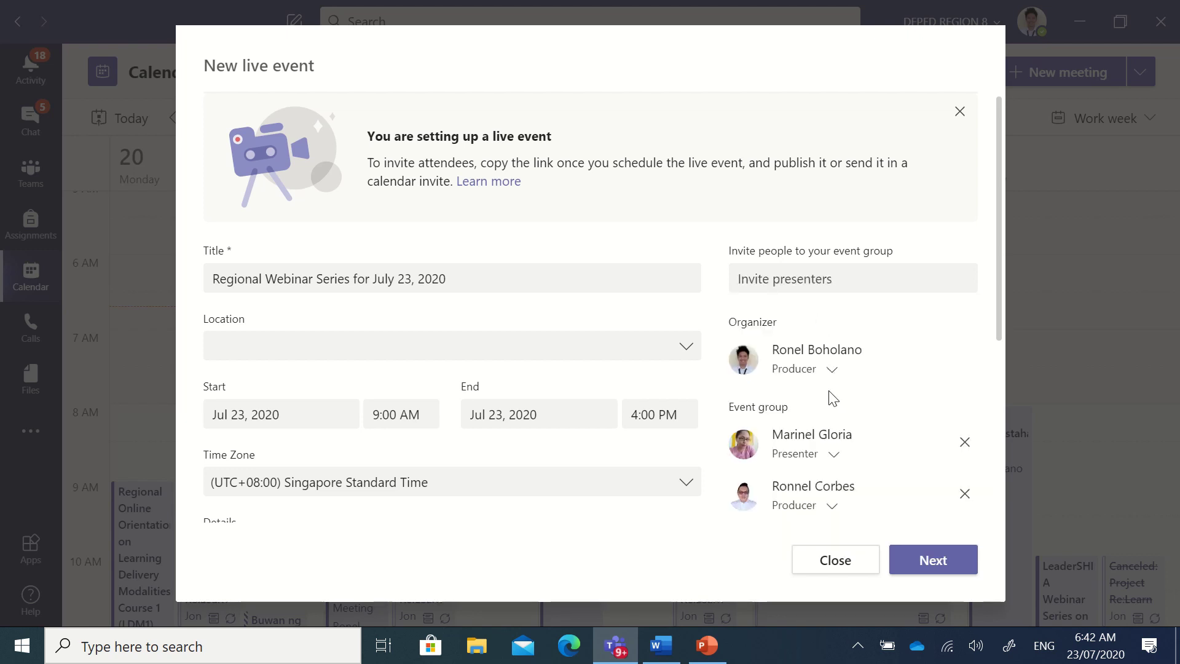
click(822, 455)
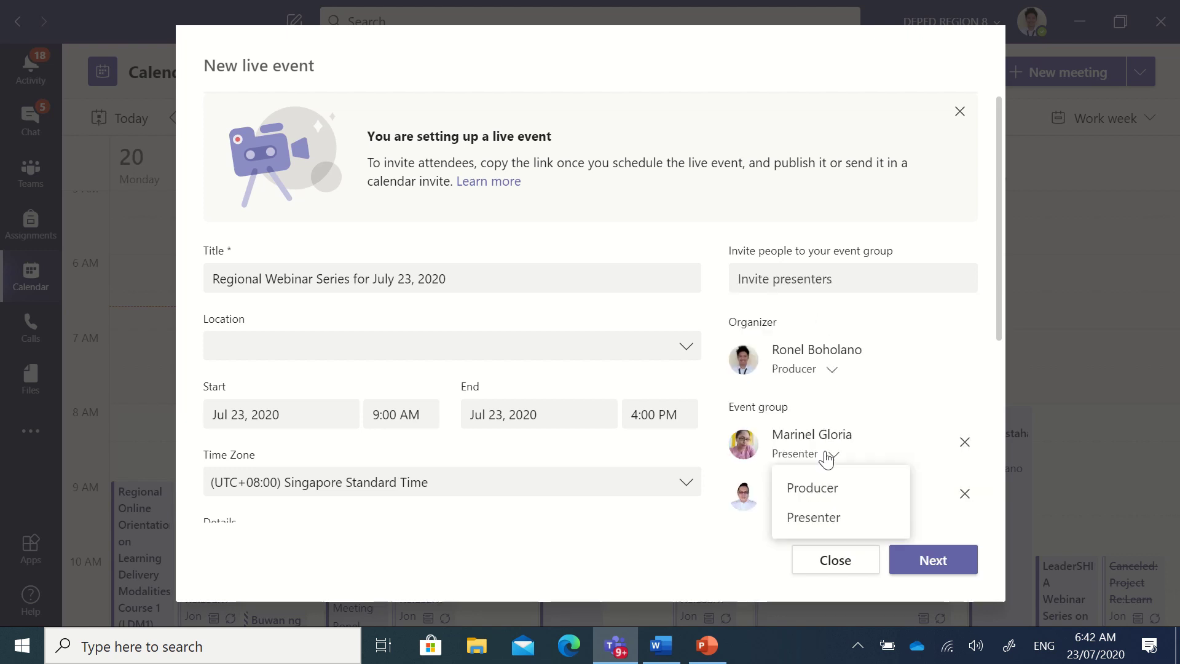
- Add a tenth colleague to the event group by first name and give them the Producer role
click(815, 284)
text(marlon)
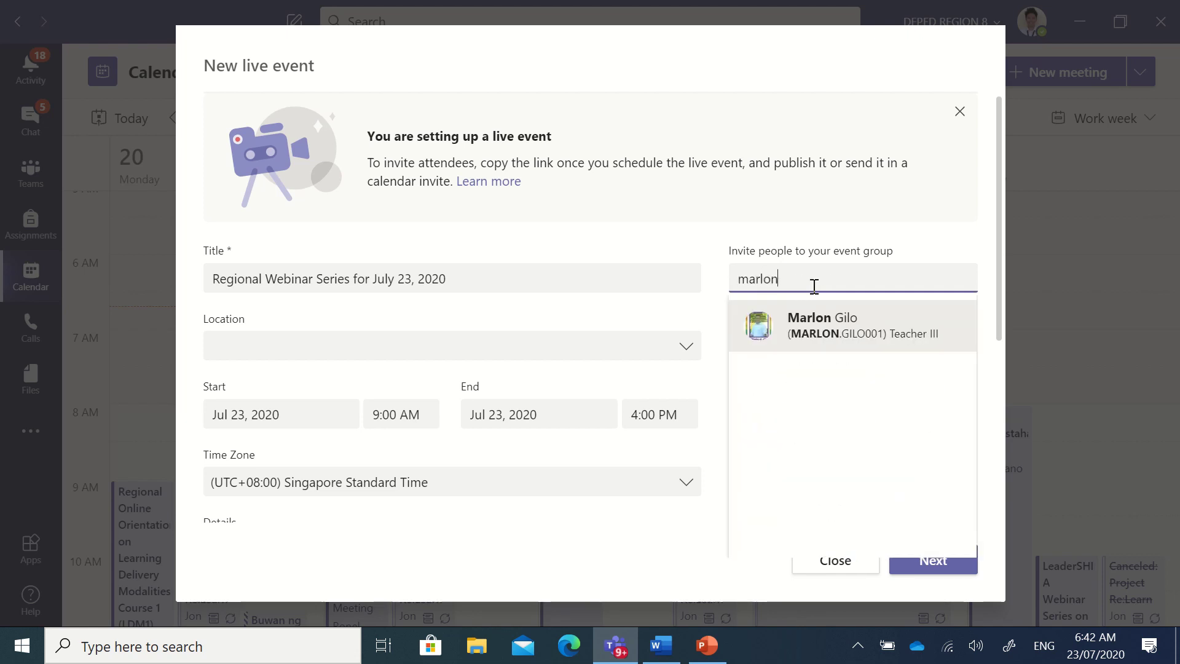
click(817, 343)
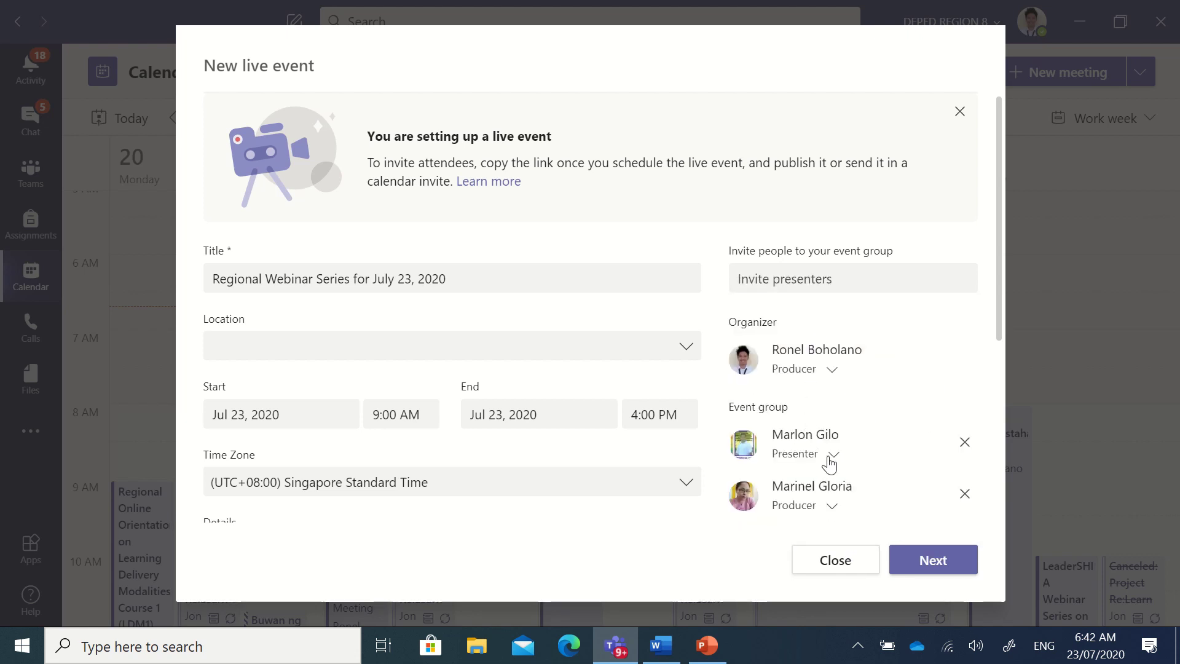
click(824, 456)
click(822, 485)
- Continue to the event settings, set the live event permissions to Public, and enable Q&A
click(927, 561)
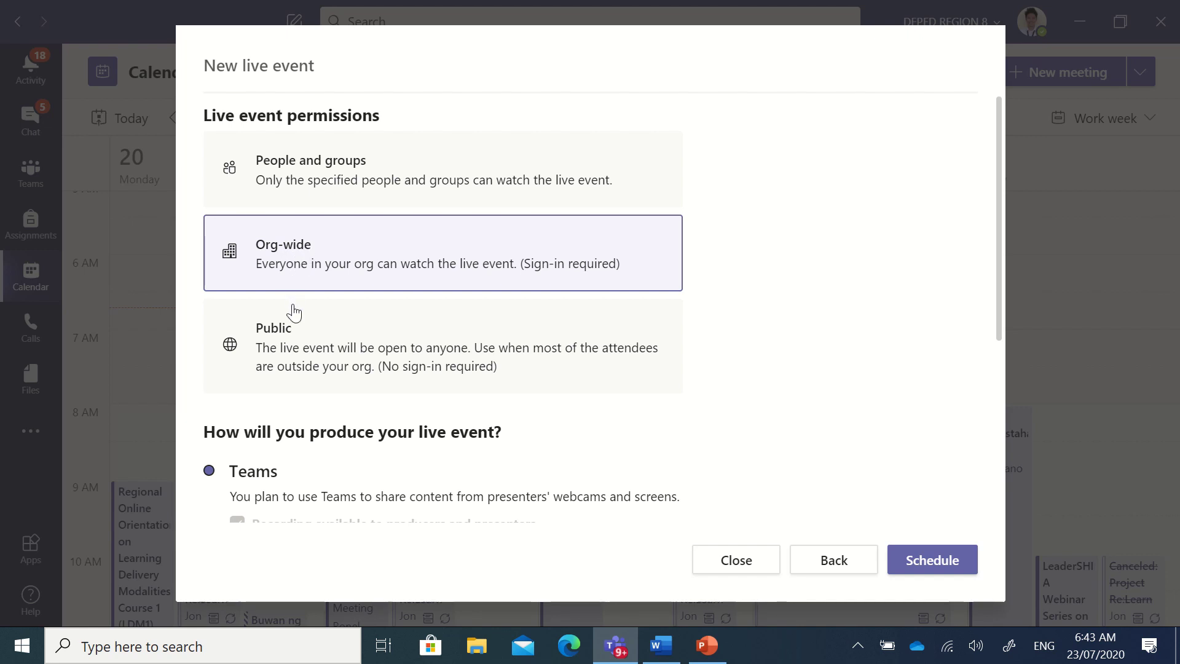
click(284, 357)
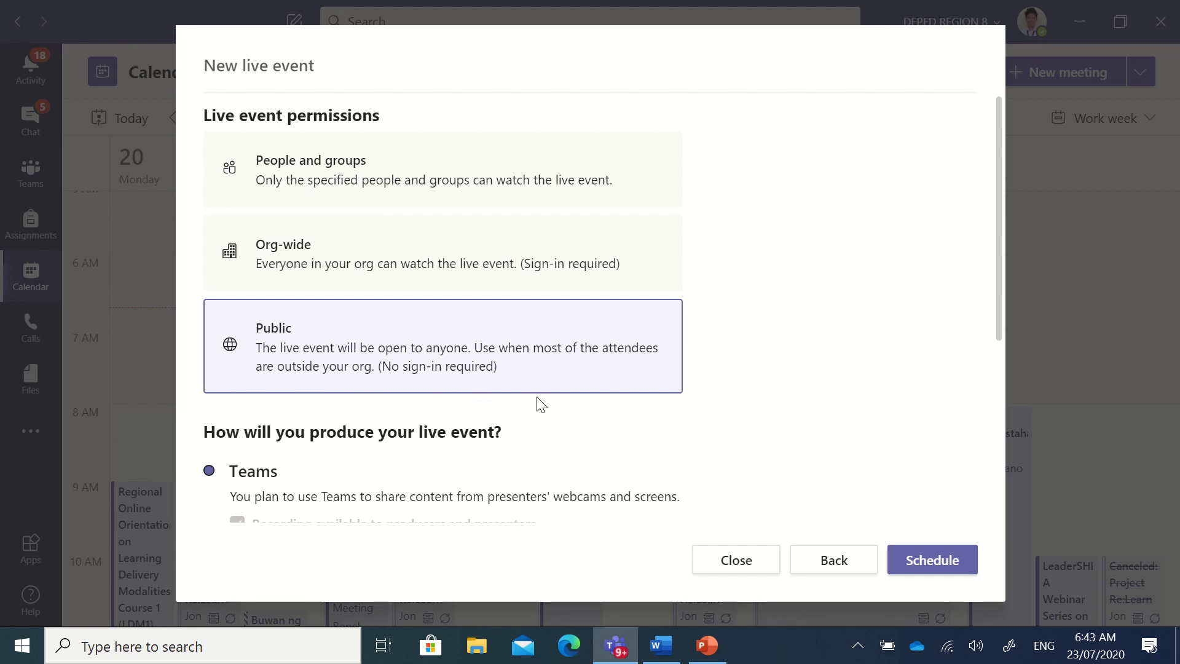
scroll(541, 400, down, 6)
scroll(324, 329, up, 3)
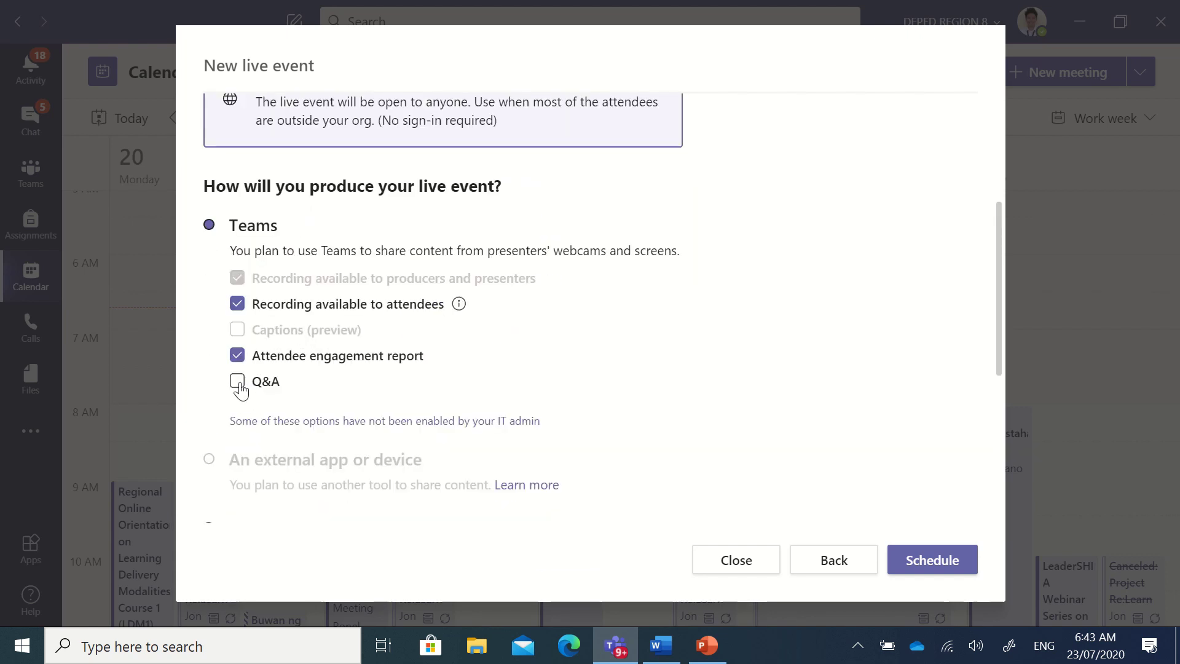
click(238, 384)
- Schedule the live event and copy its attendee link
click(923, 563)
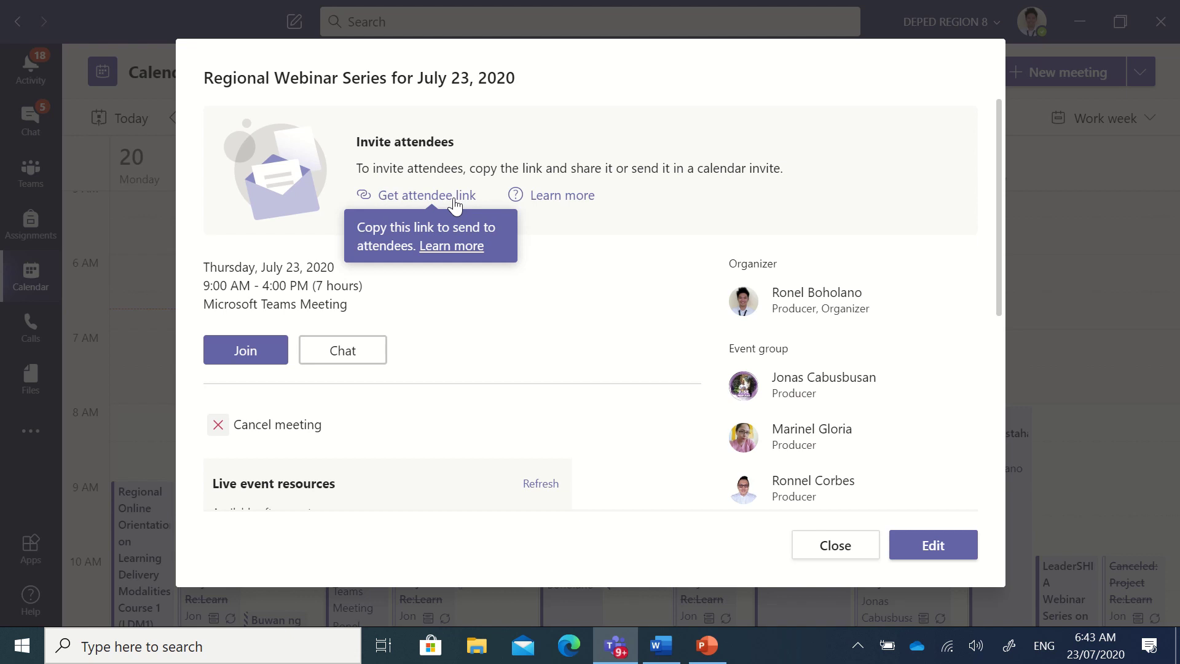
click(455, 206)
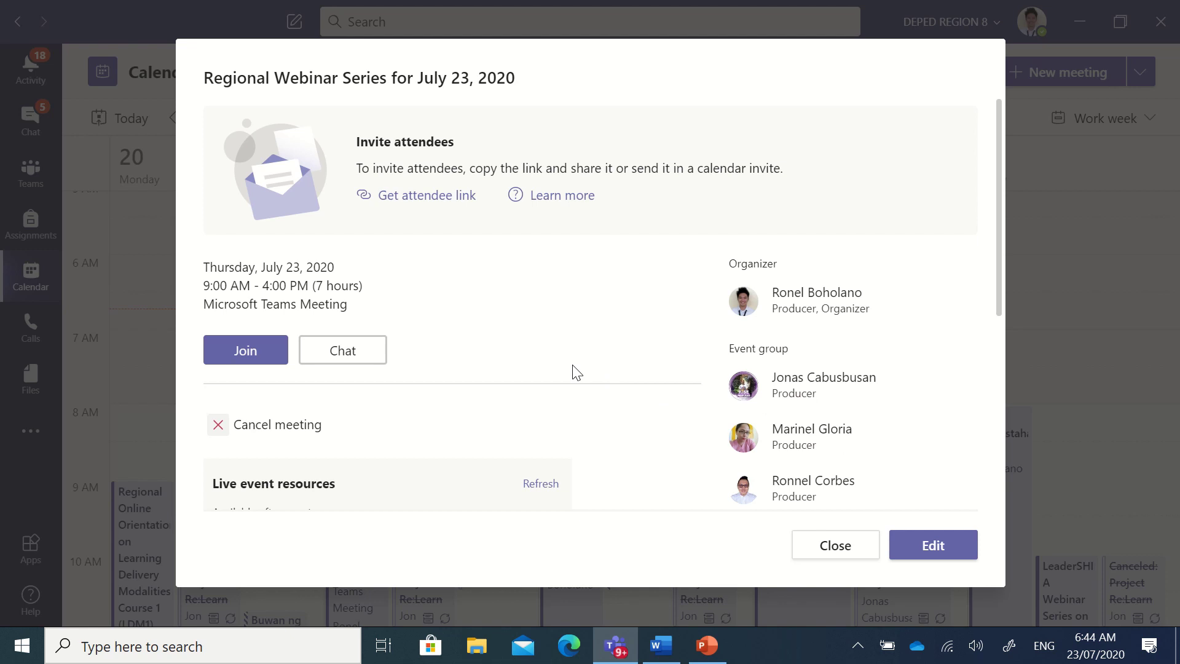
- Join the Regional Webinar Series event as a producer with the camera turned off
click(271, 352)
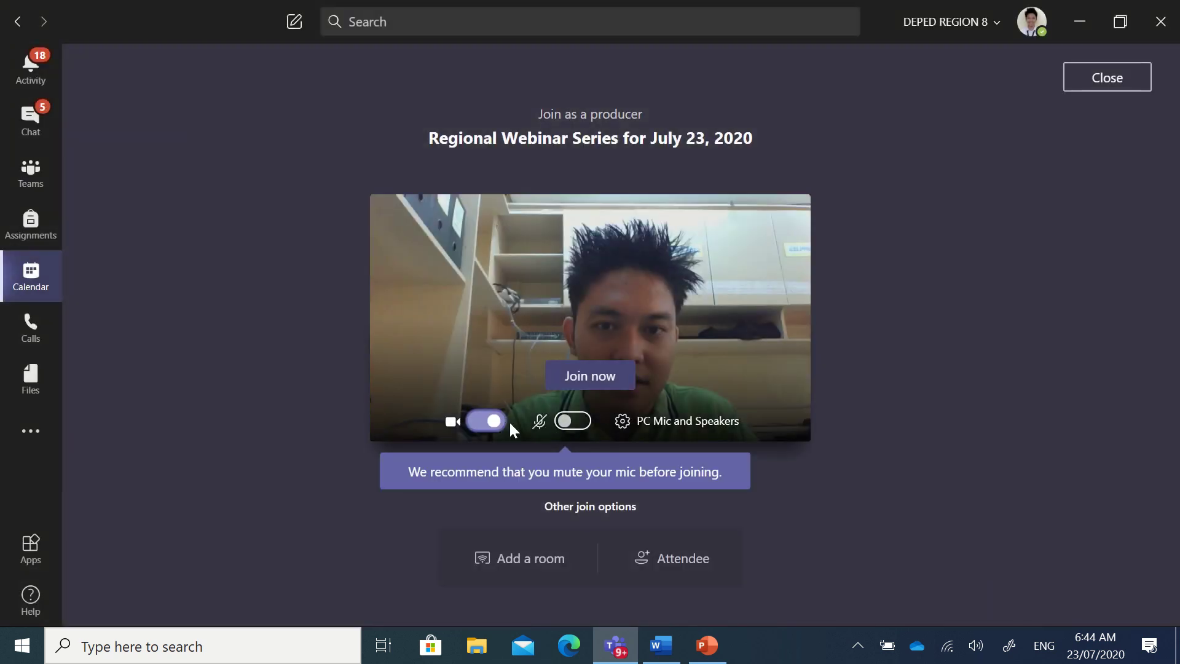
click(479, 434)
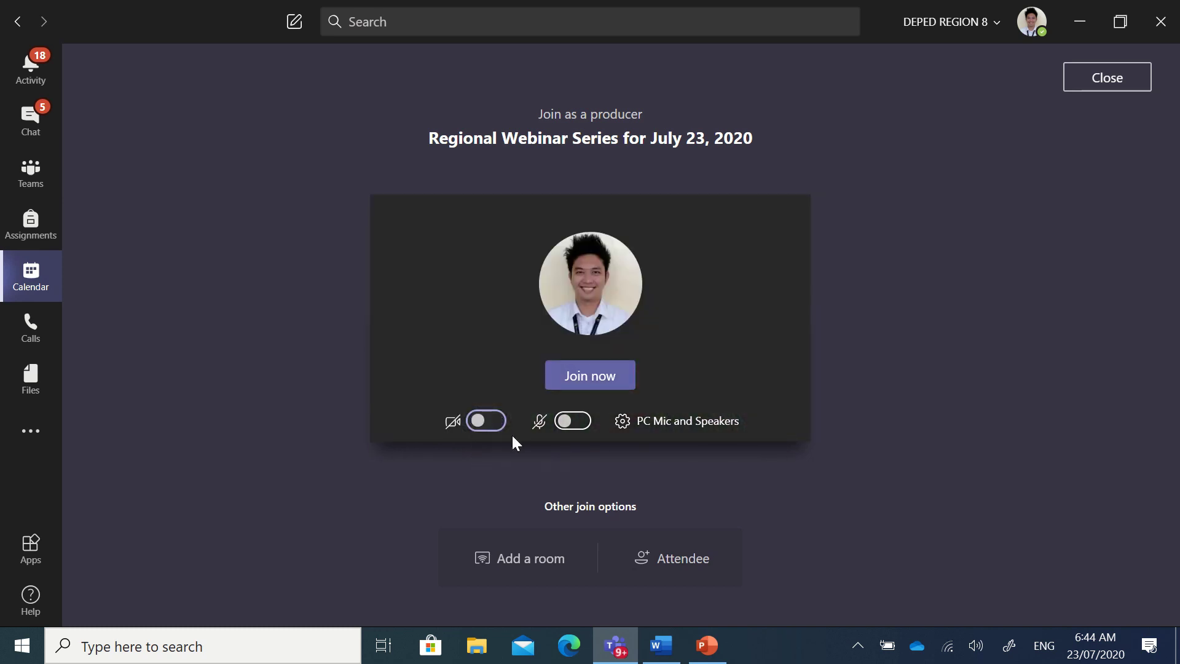
click(581, 377)
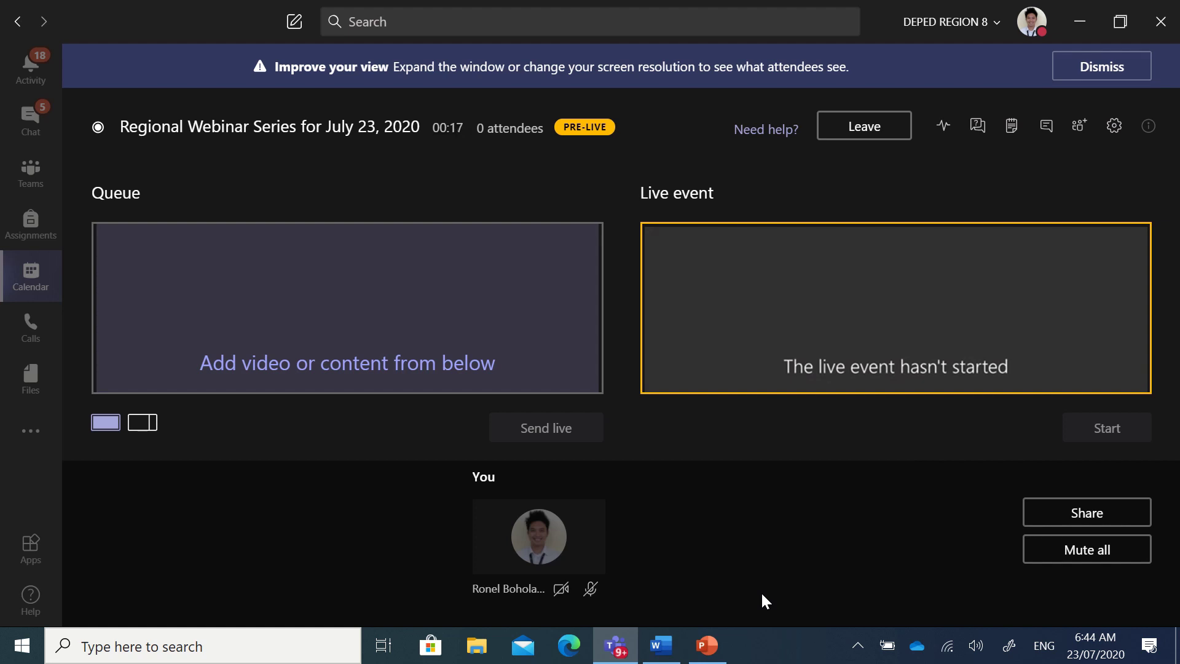
- Launch the Zoom meeting from the link in the Word document, then return to Teams and minimize the Zoom waiting window
click(681, 650)
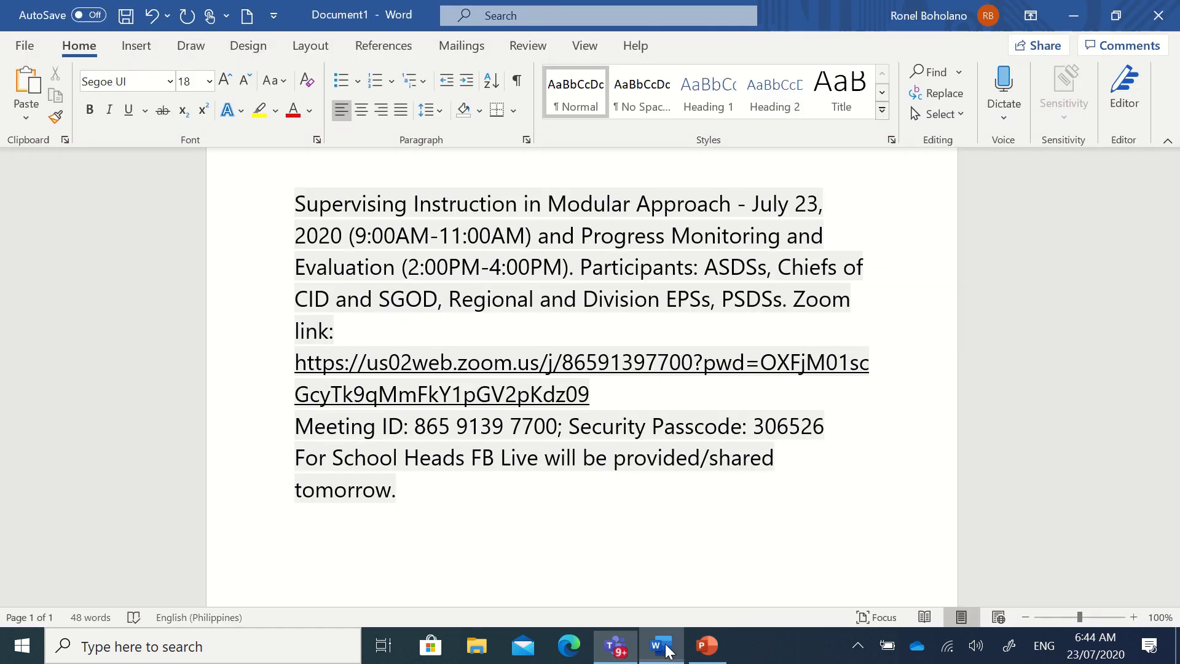
ctrl+click(502, 364)
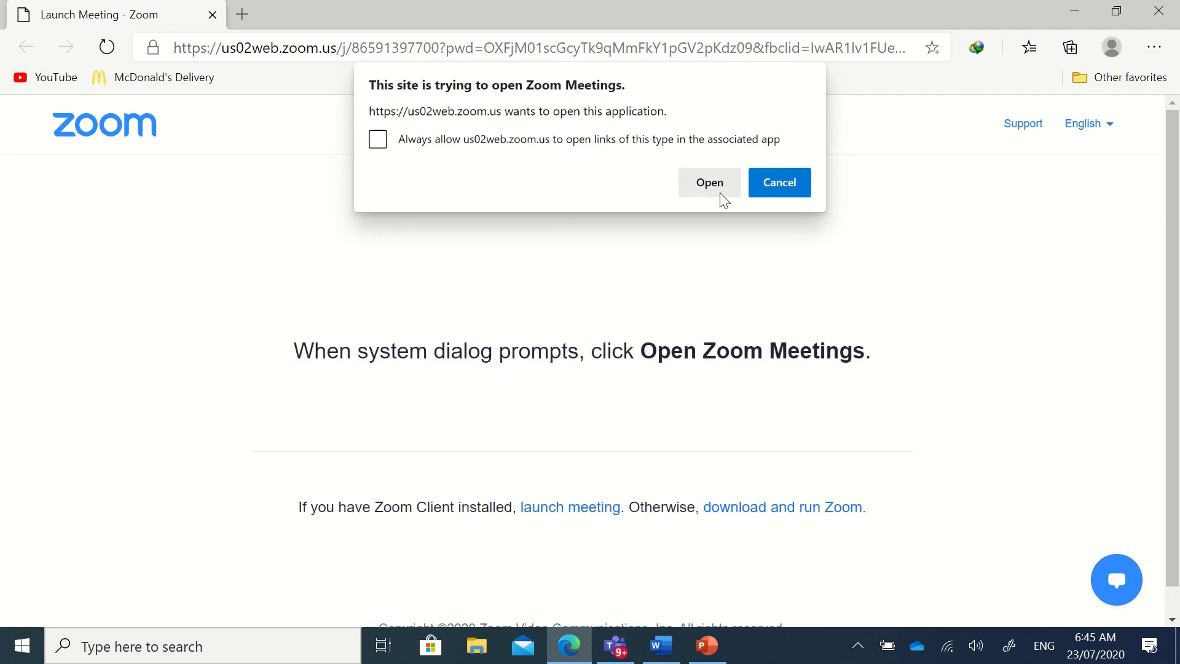
click(707, 183)
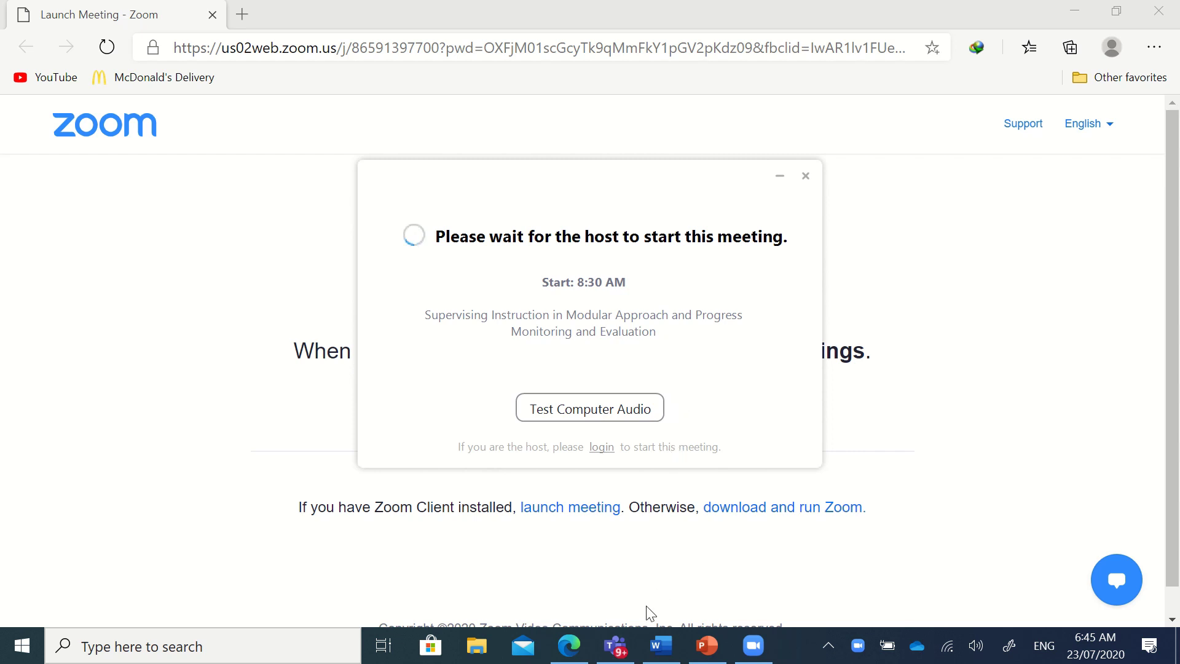
click(620, 657)
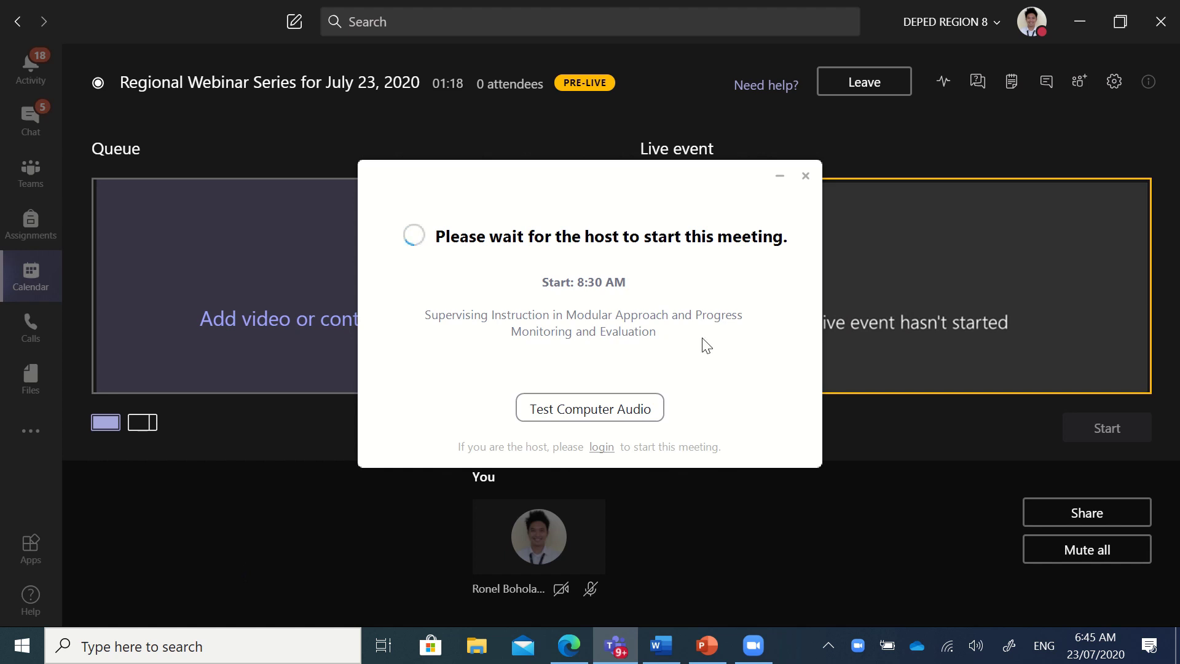
click(781, 176)
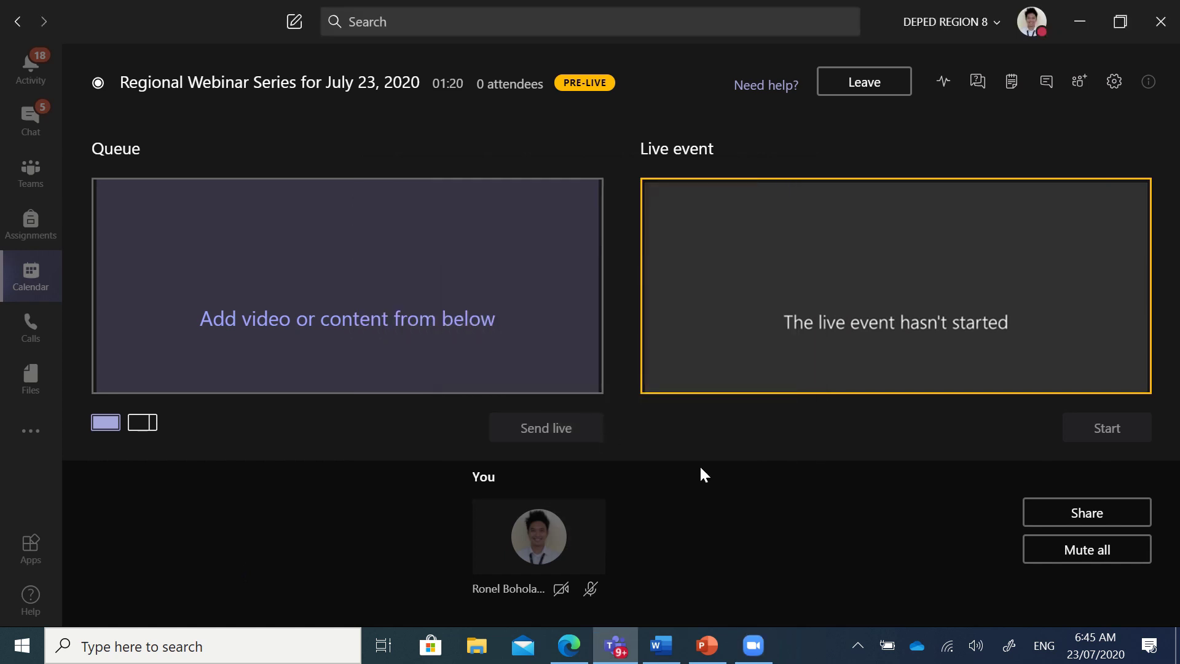
- Share the "Waiting for Host" Zoom window into the live event with system audio included
click(1101, 523)
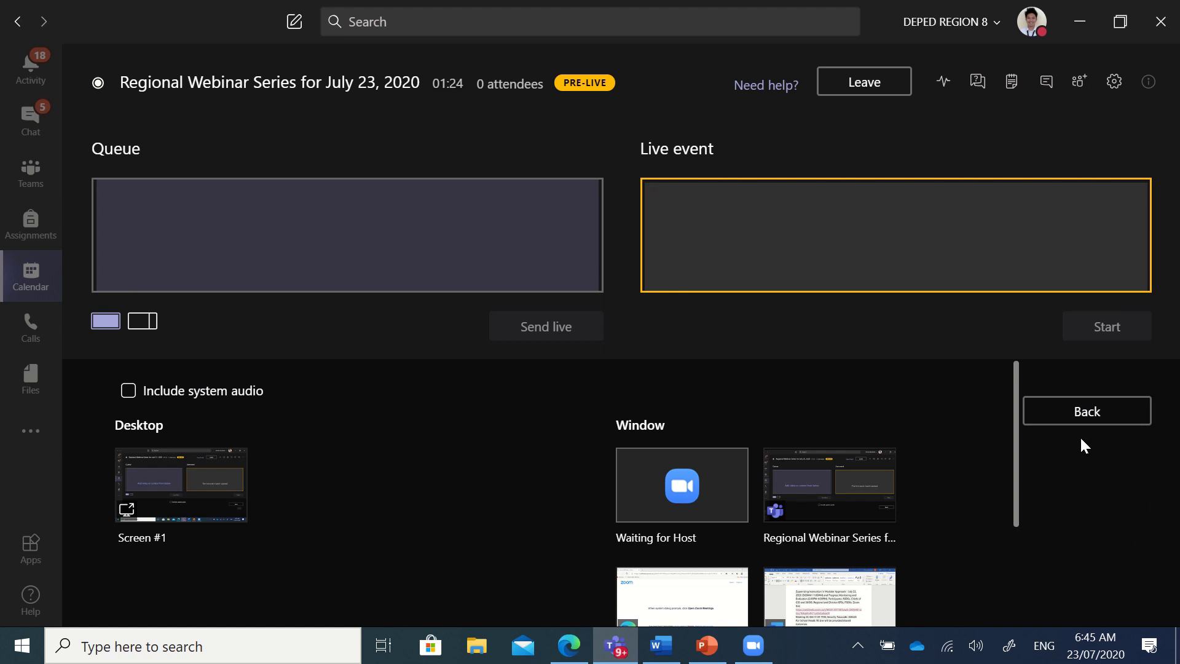
click(1077, 414)
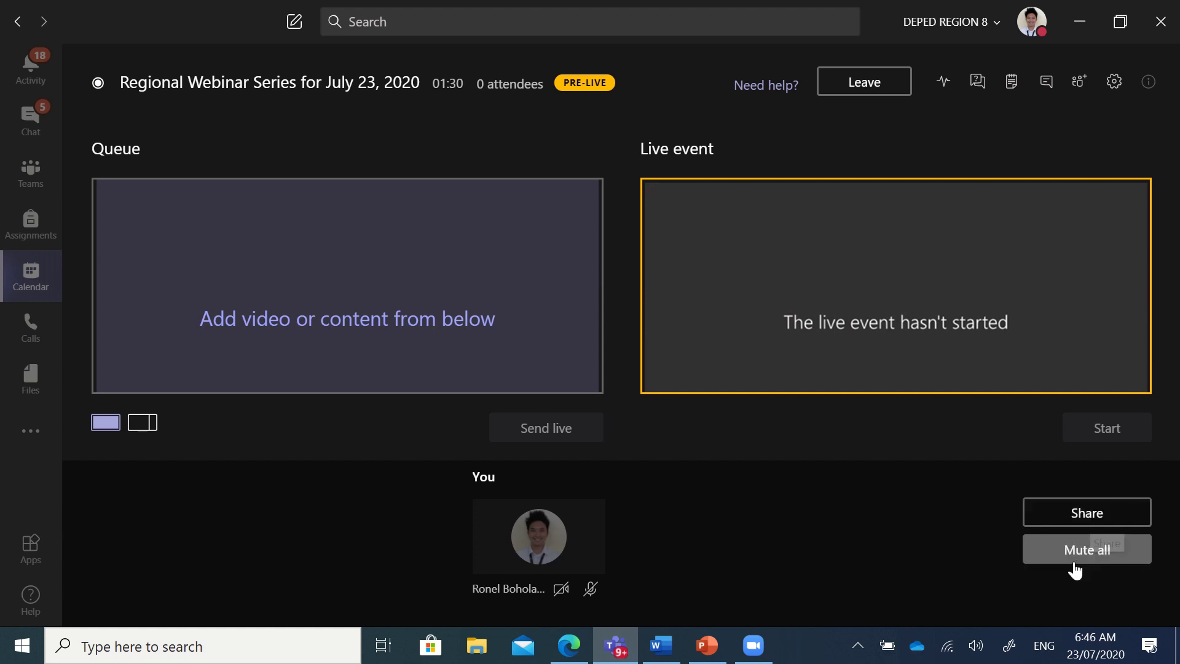
click(1084, 523)
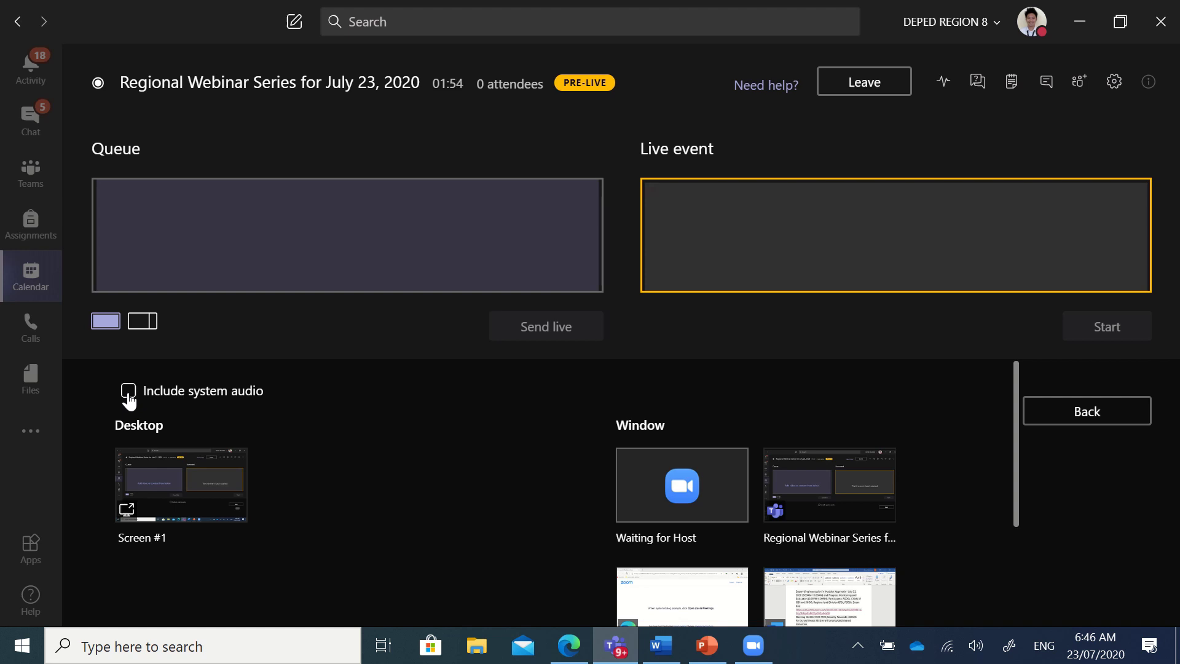
click(129, 393)
scroll(790, 500, down, 3)
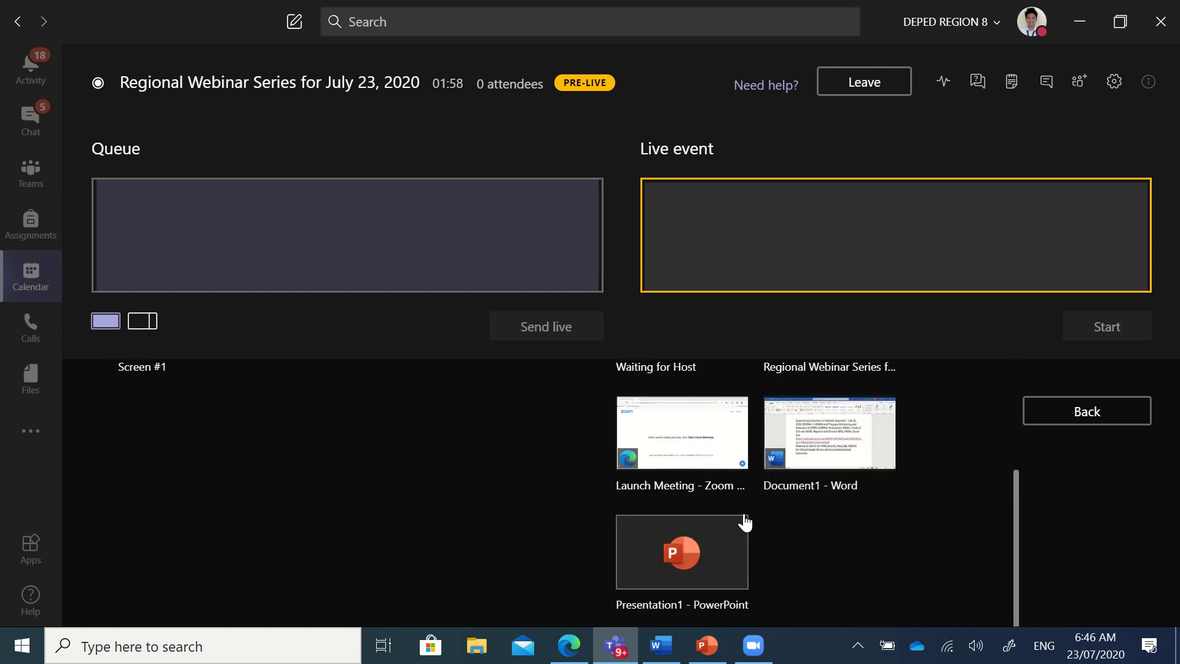
scroll(839, 536, up, 2)
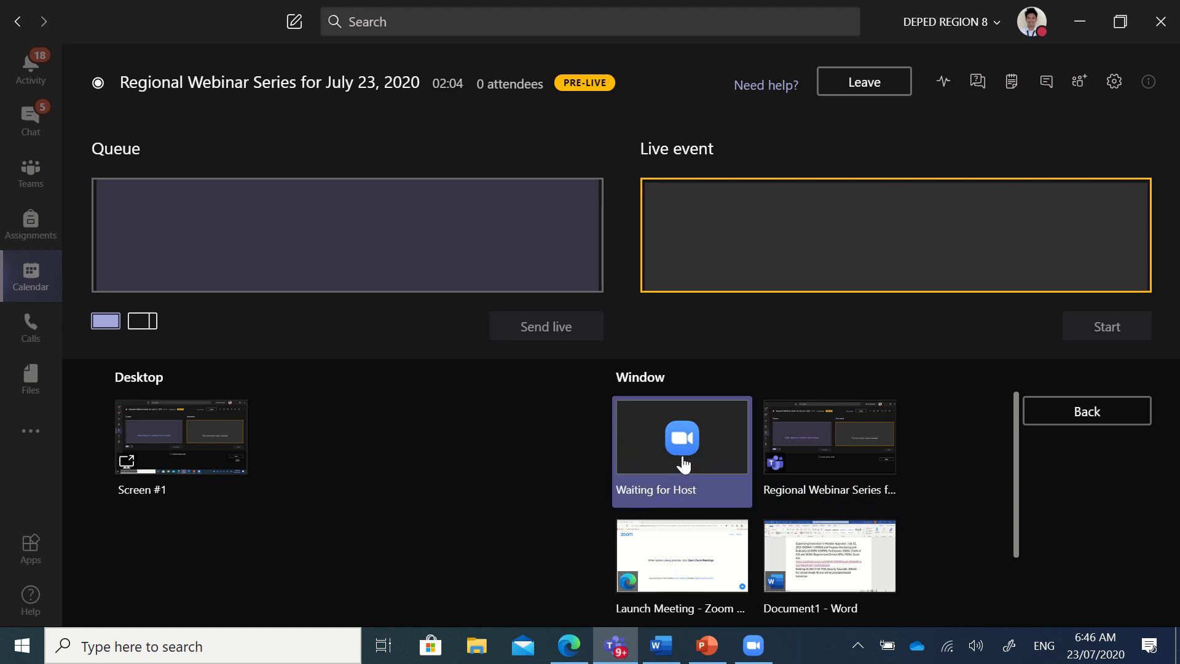
scroll(551, 455, up, 1)
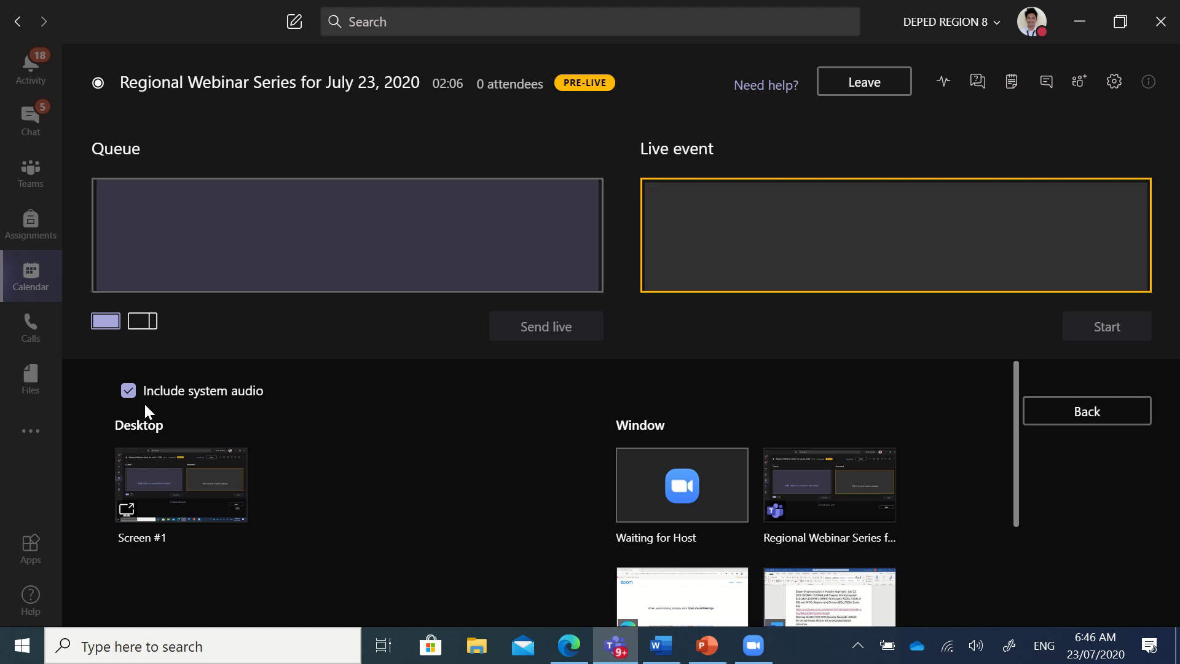
click(704, 511)
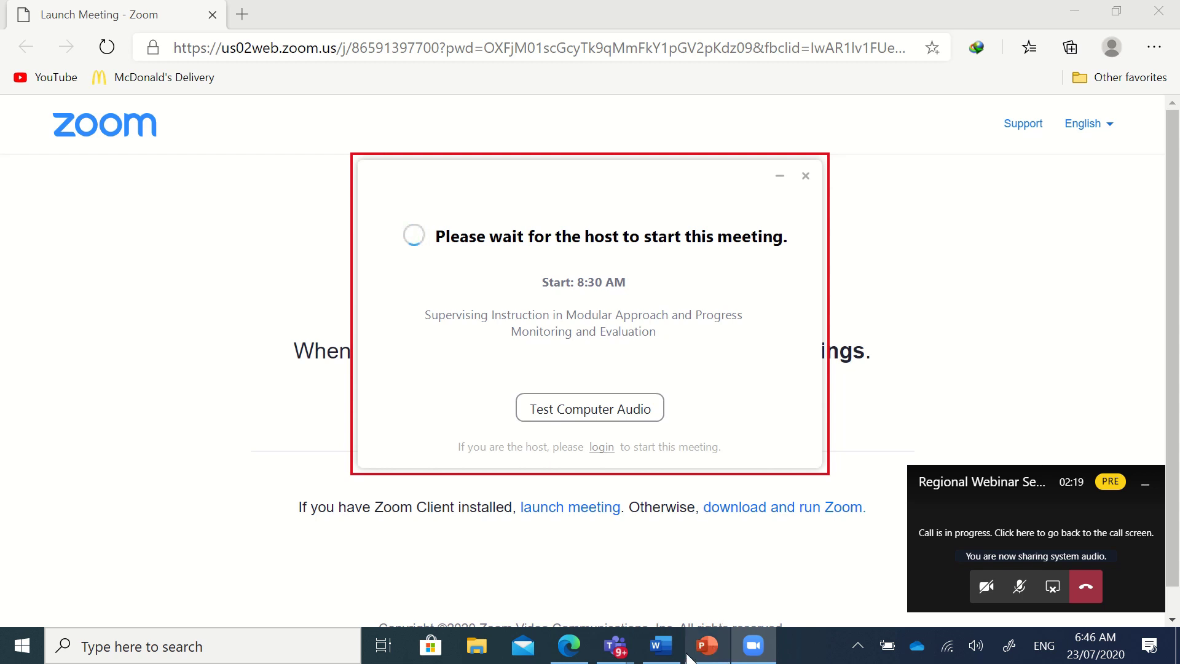
- Return to the Teams producer view and add the shared desktop content to the queue
mouse_move(615, 656)
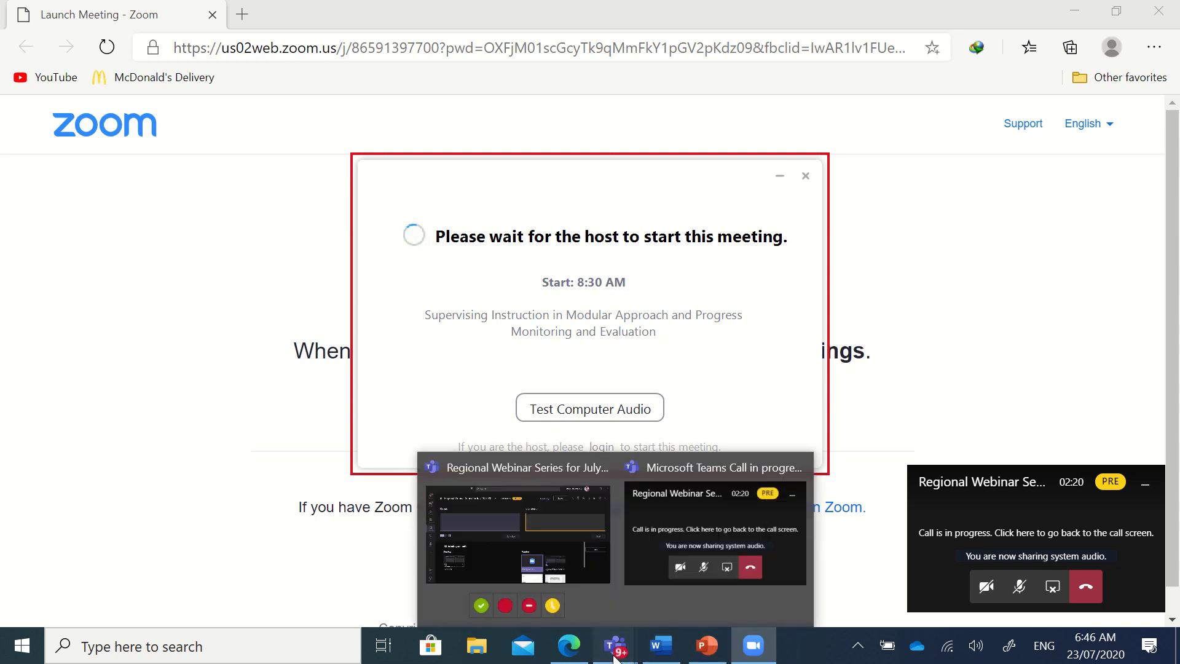
click(486, 573)
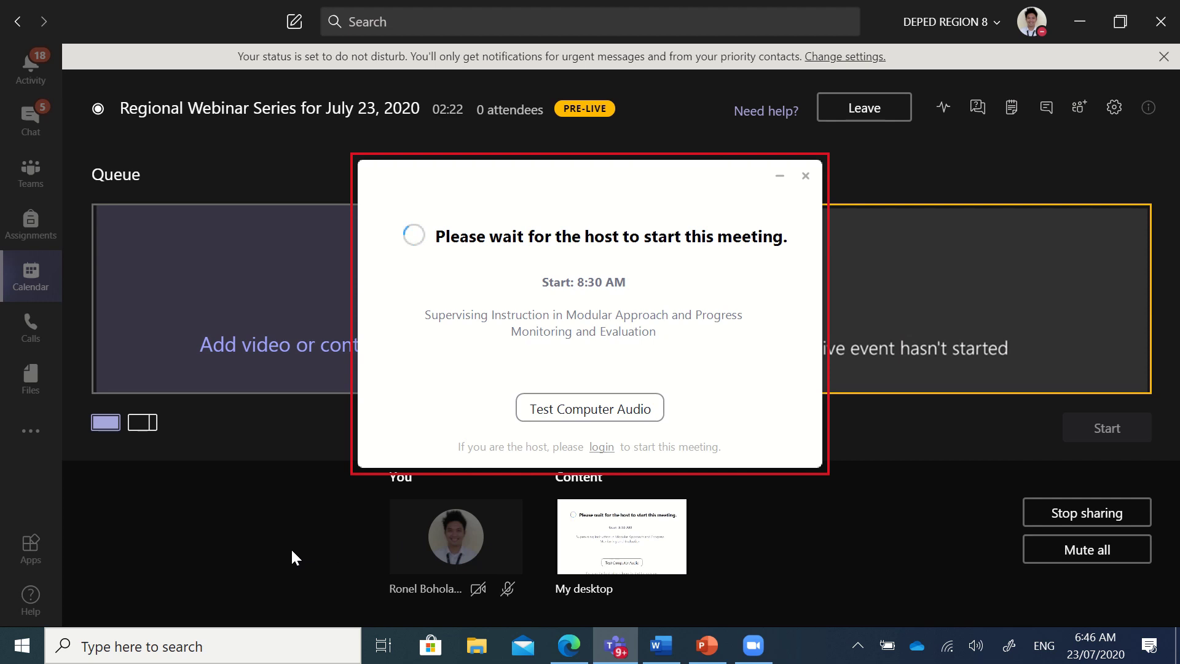
click(632, 557)
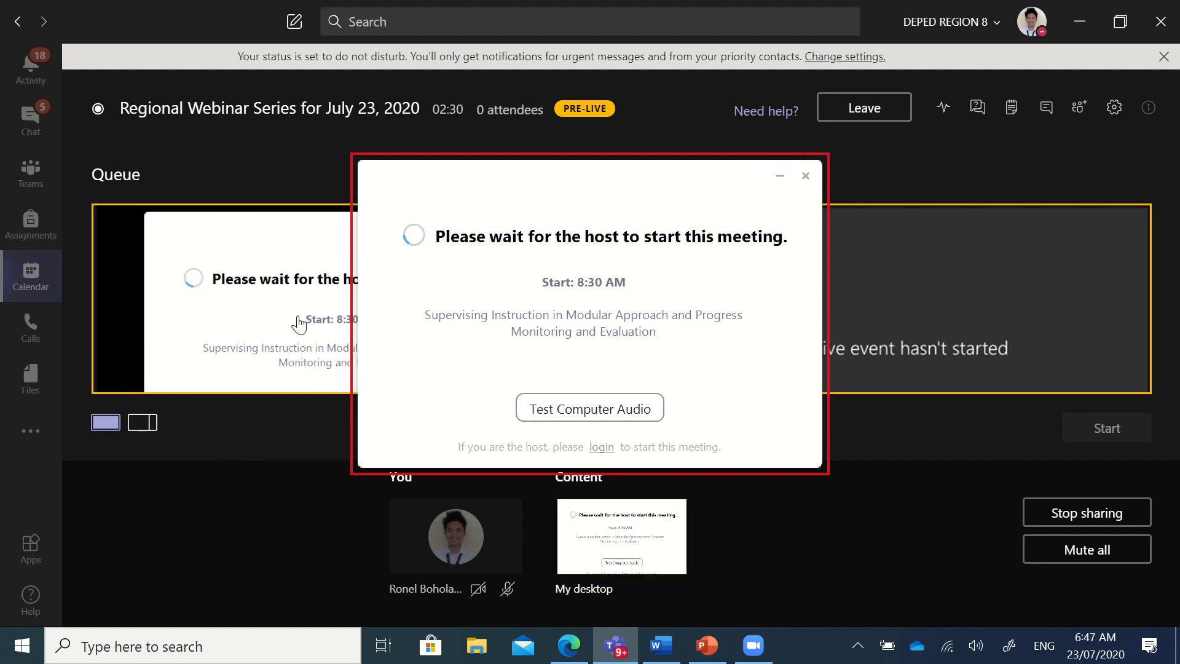
click(779, 177)
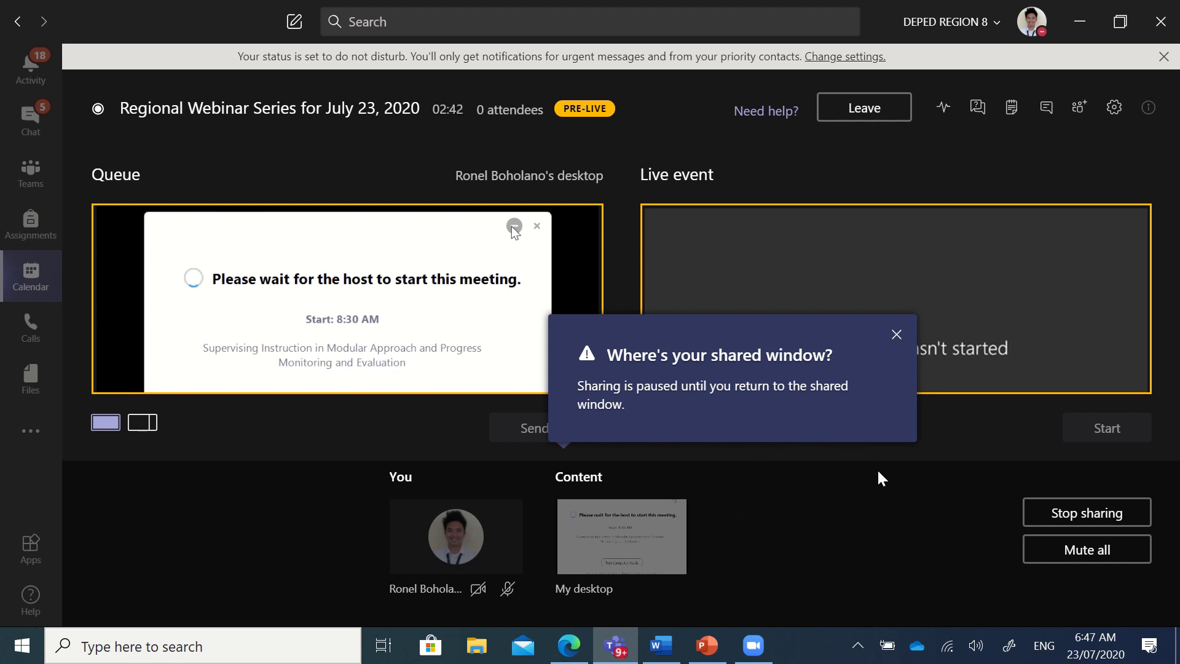
click(896, 336)
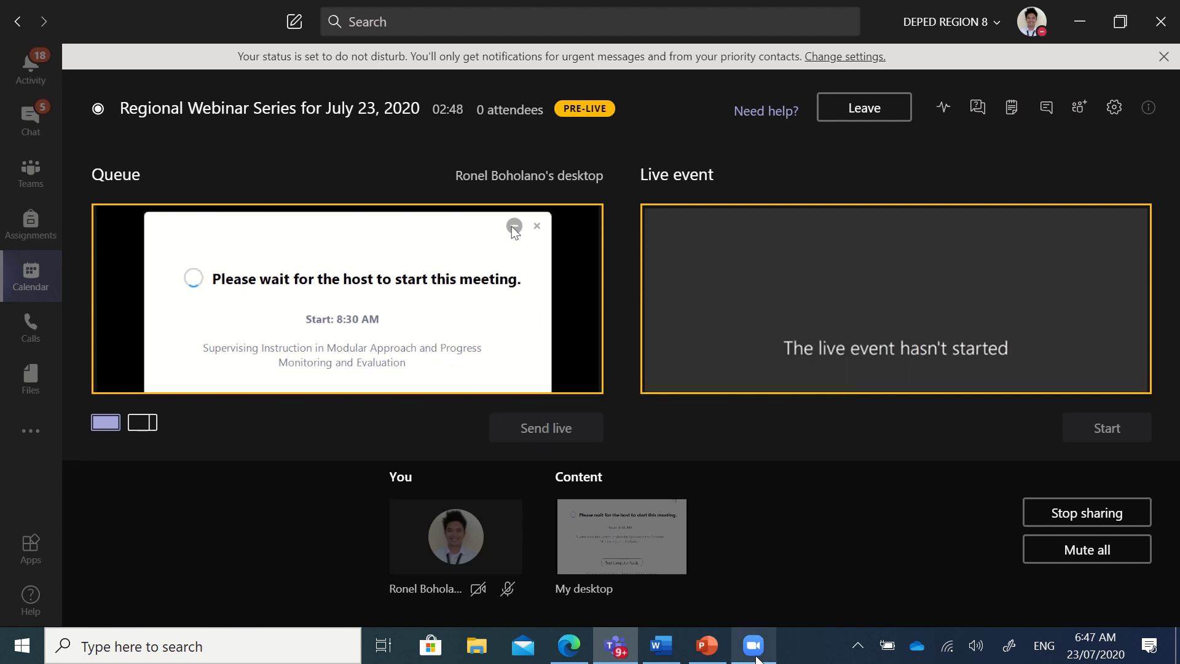
click(755, 656)
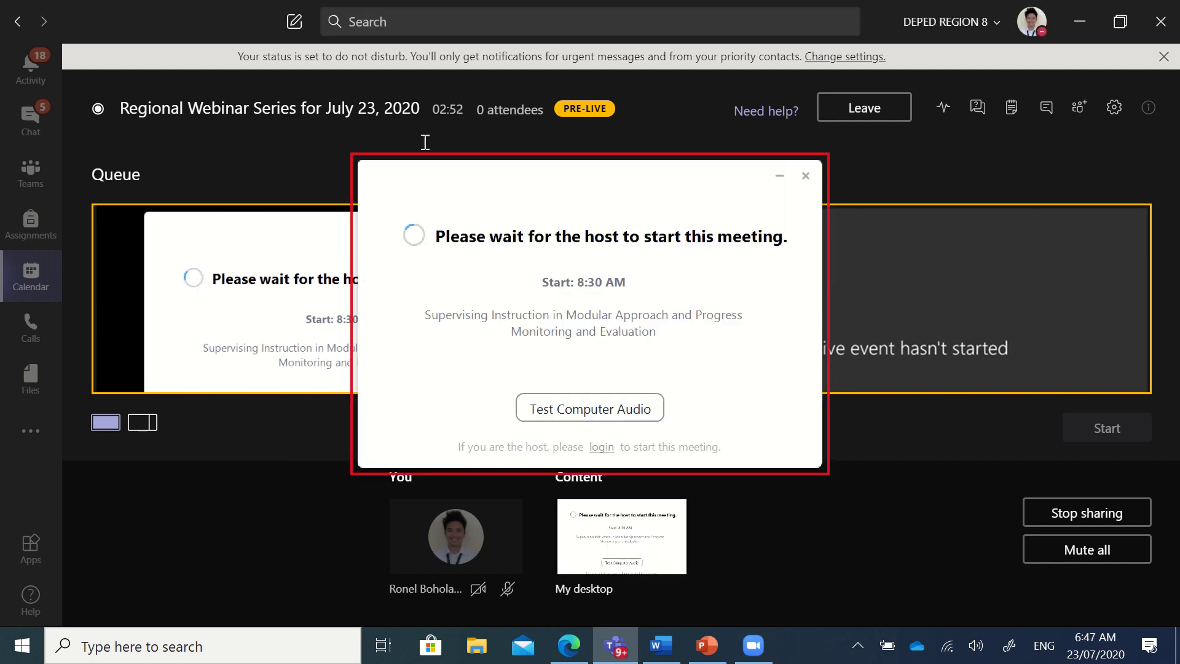
- Move the Zoom waiting window clear of the queue and send the queued content live
drag(649, 189, 949, 106)
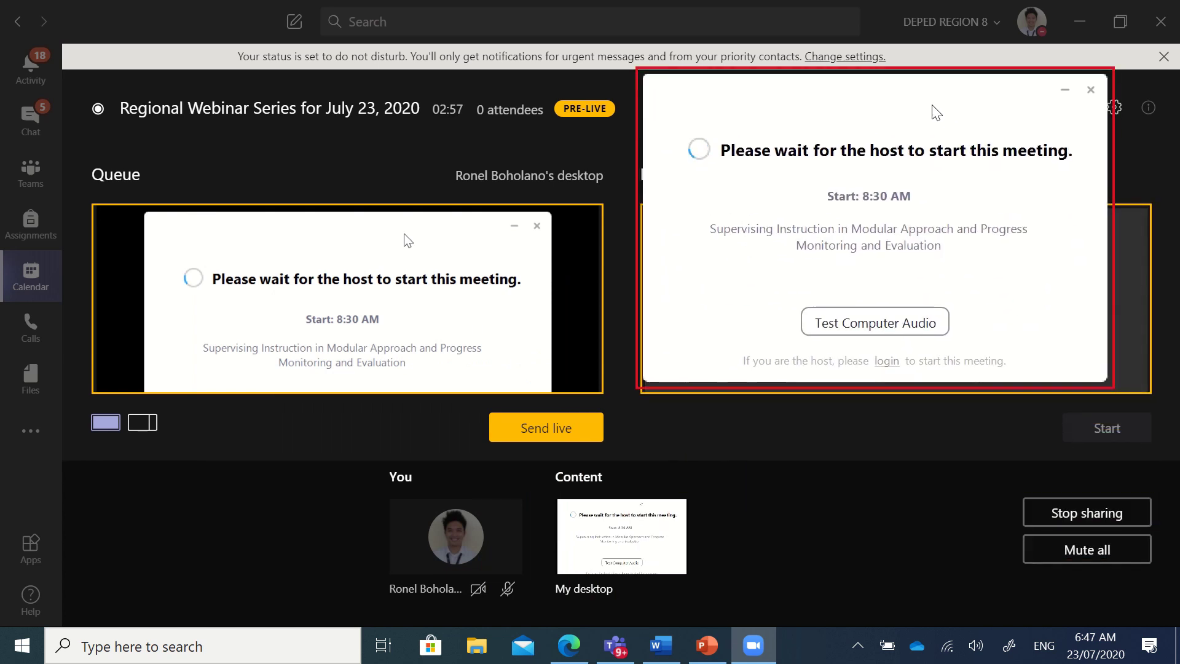
click(540, 431)
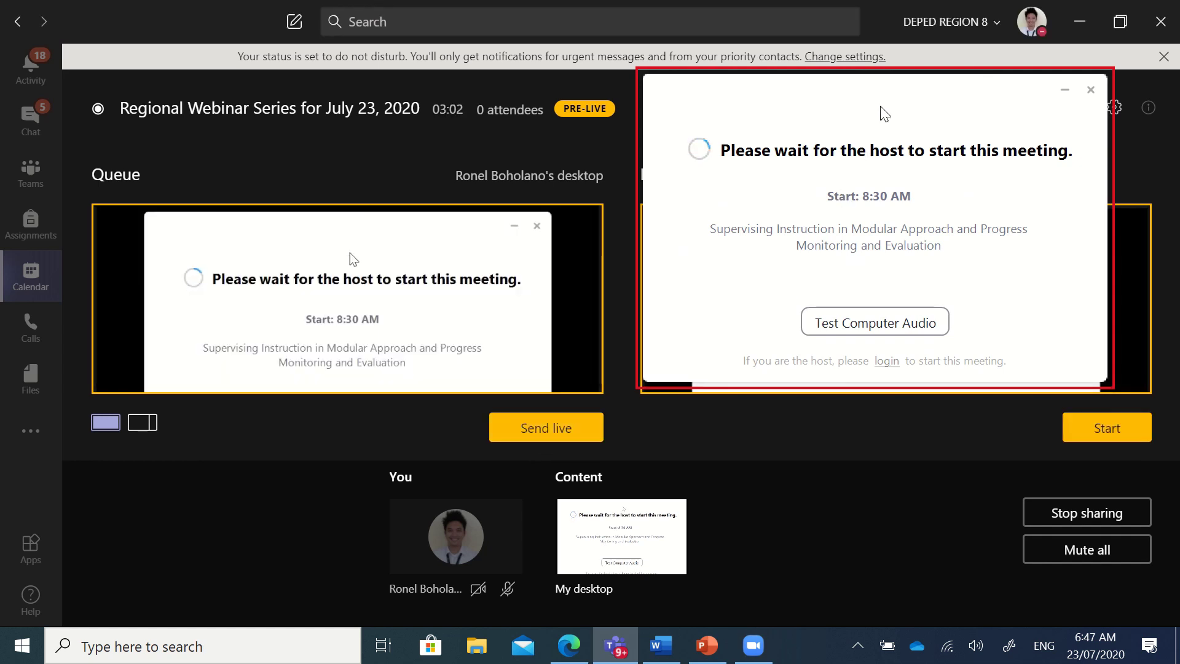
- Move the Zoom waiting window out of the way, start the live event, and confirm the start
drag(830, 91, 321, 113)
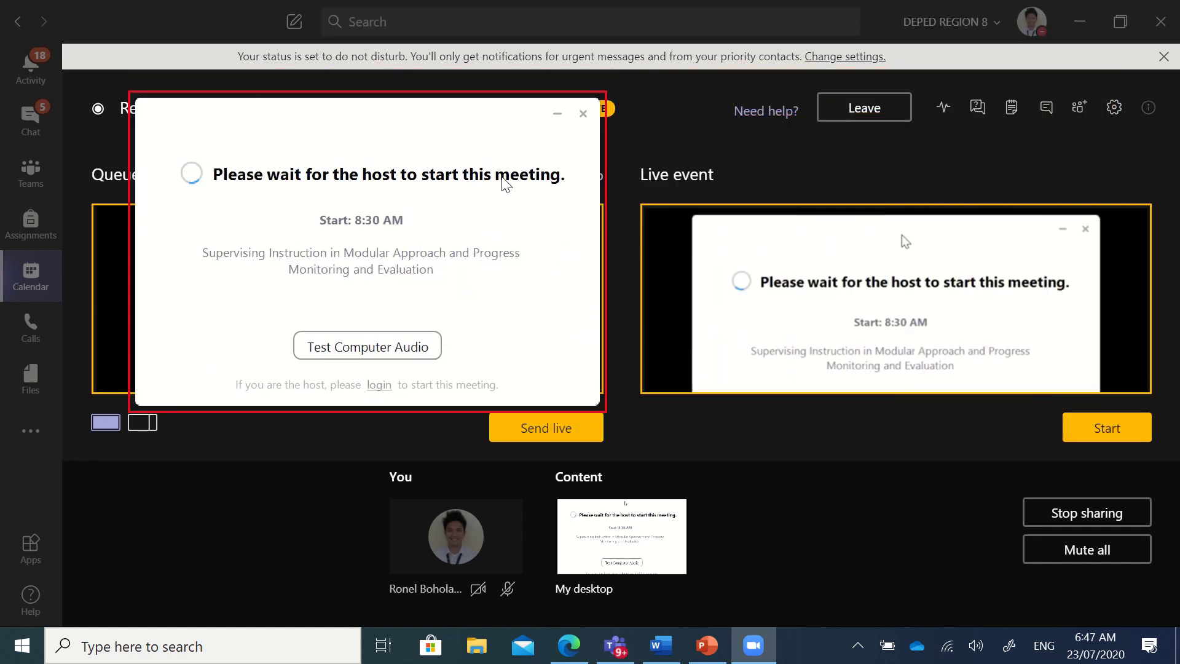
click(1090, 436)
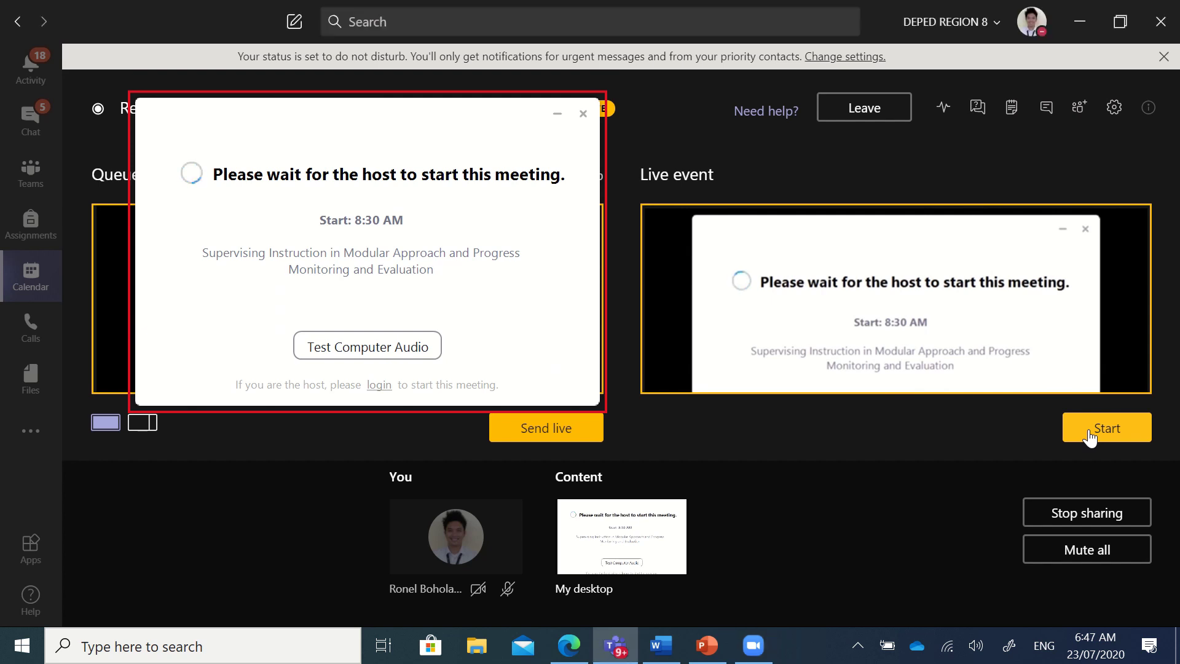
drag(432, 123, 473, 370)
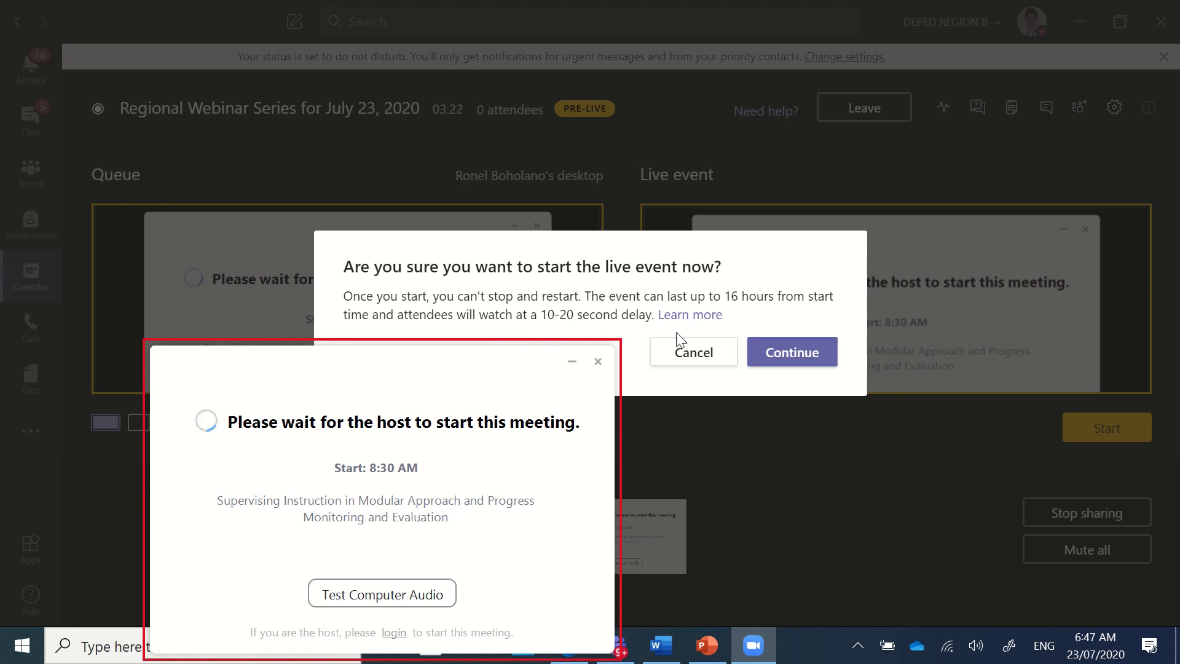
click(805, 360)
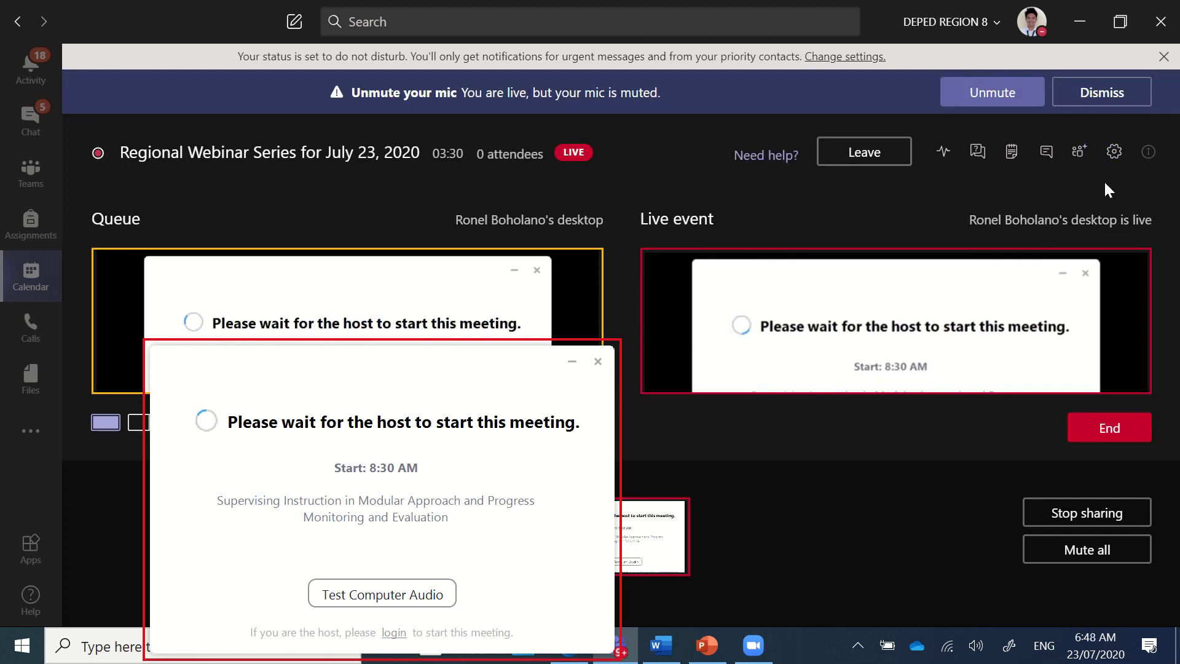
- Unmute the microphone for the live event and reposition the Zoom waiting window between the queue and live previews
drag(468, 367, 470, 171)
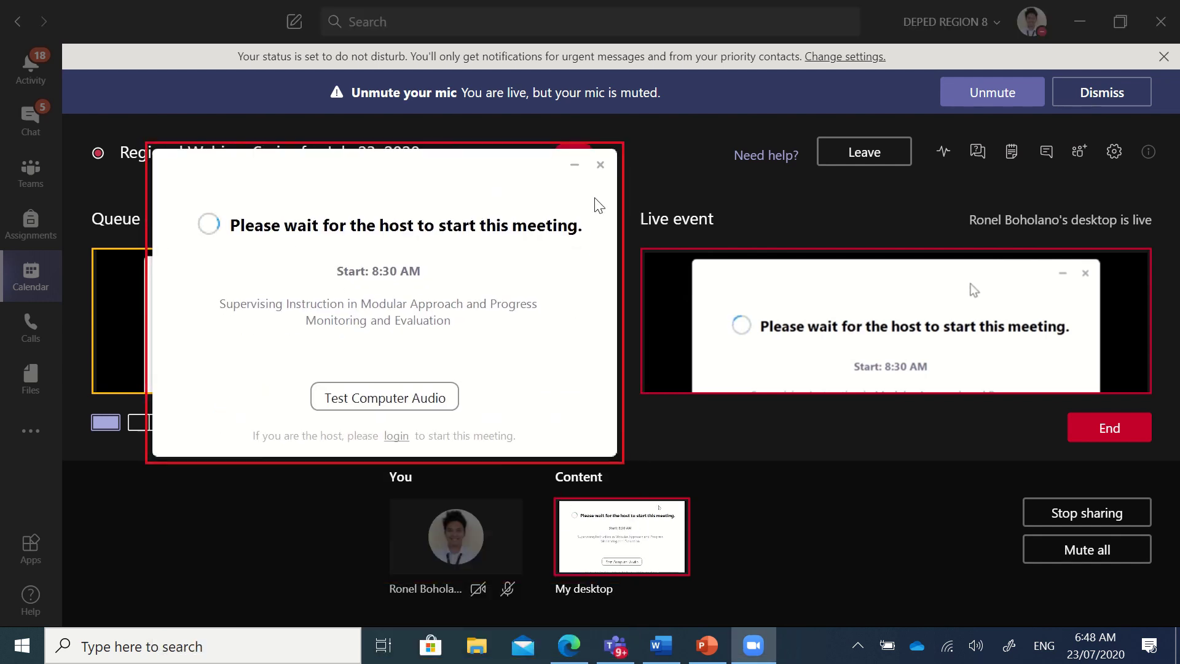
click(973, 98)
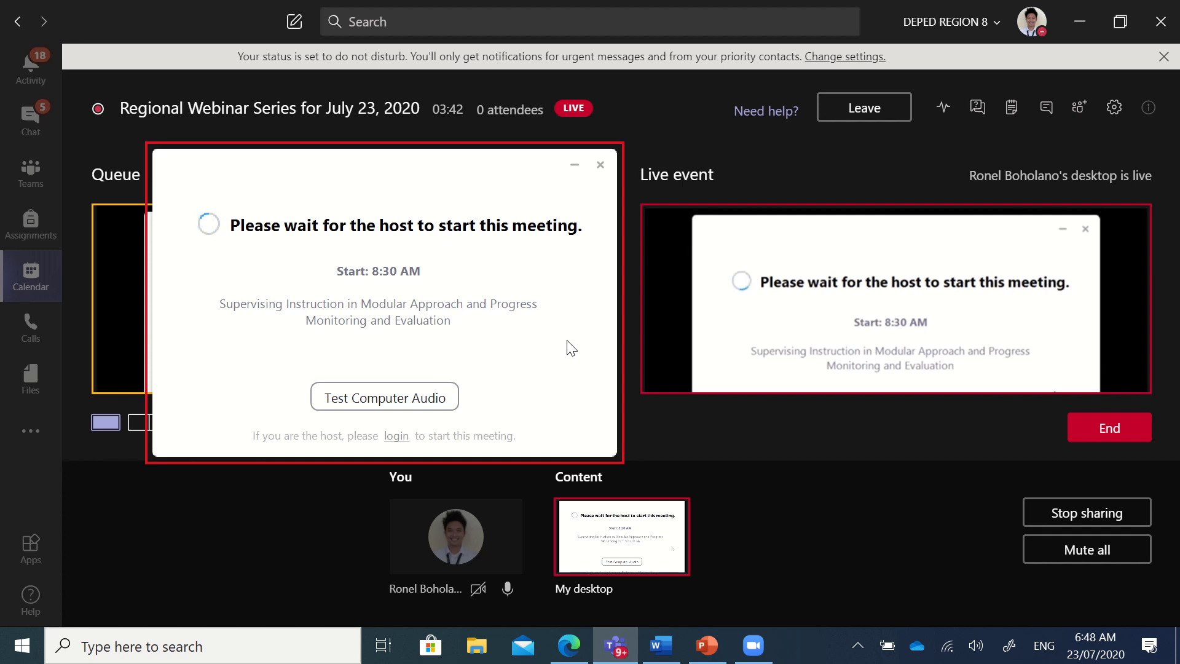
drag(478, 185, 736, 264)
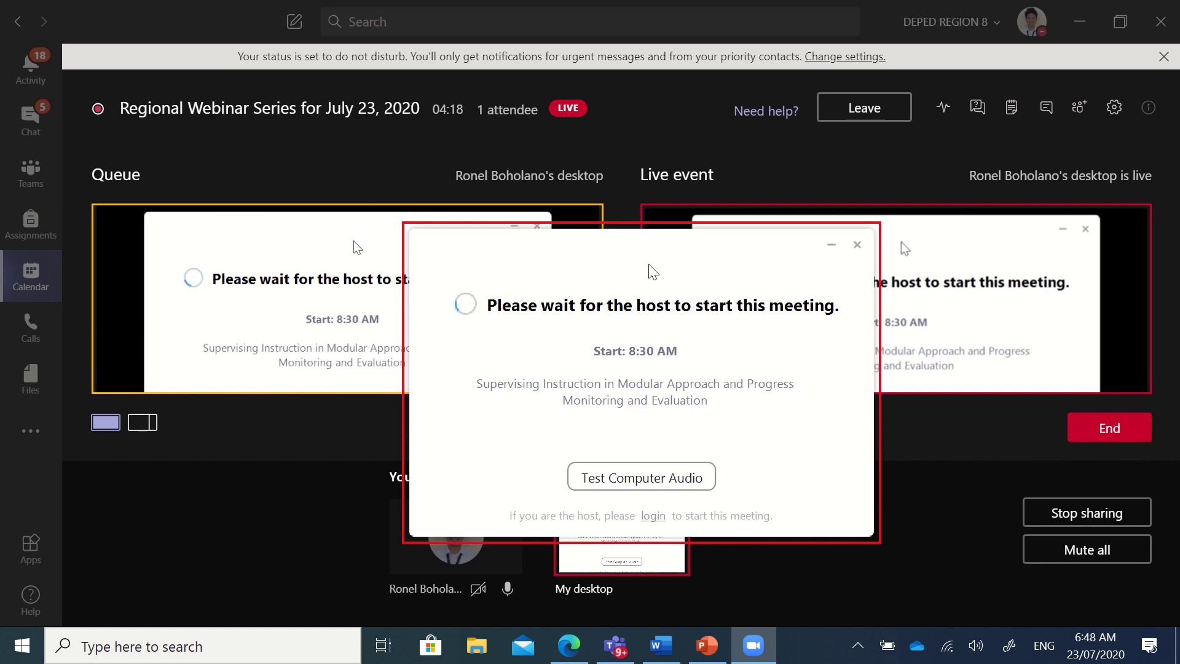
drag(640, 245, 635, 202)
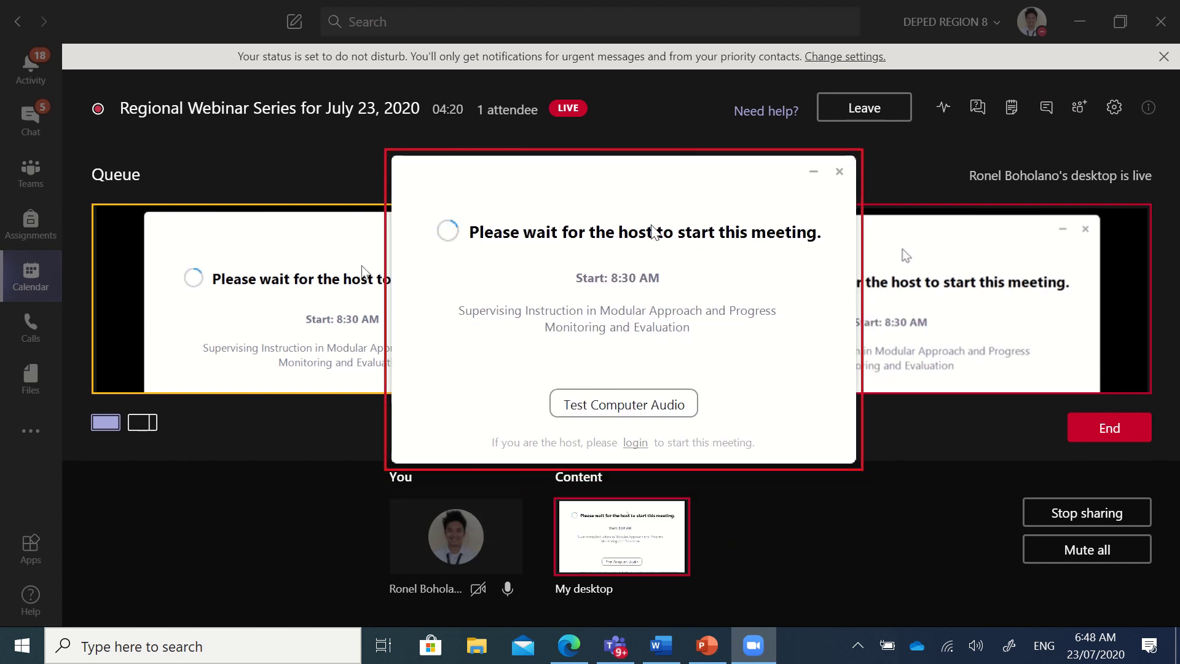